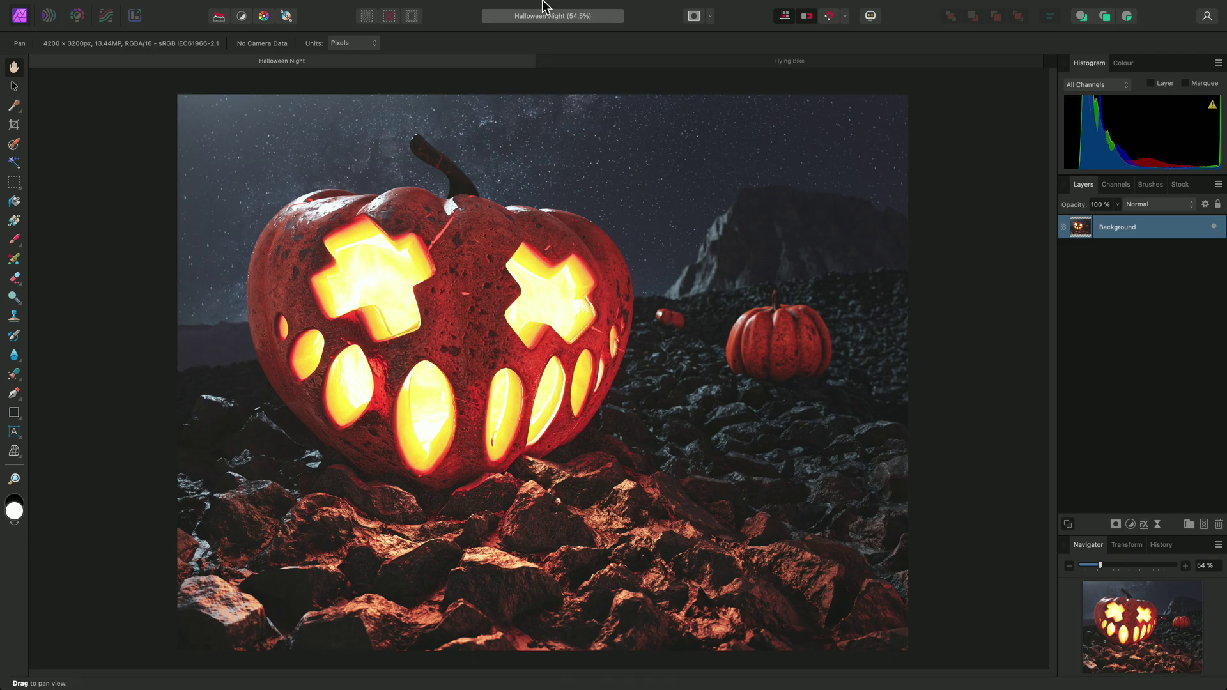
Add a Shadows / Highlights adjustment layer with Highlights at 200% and Shadows at -162%
mouse_move(547, 7)
left_click(259, 7)
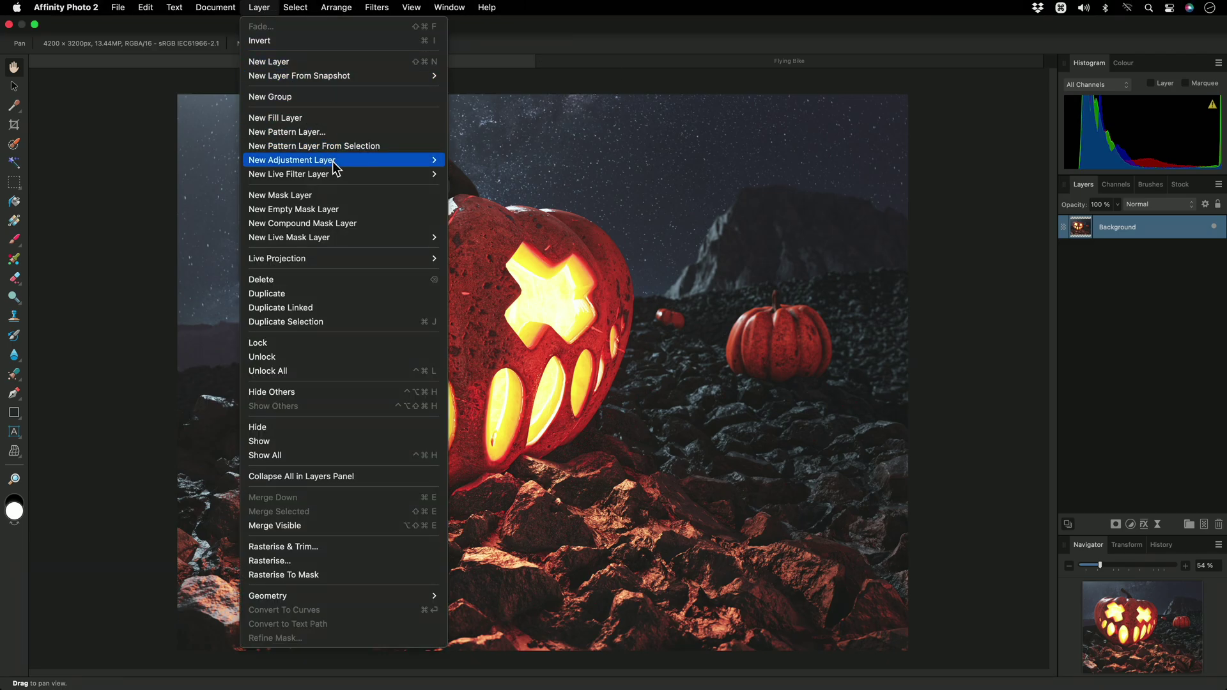
mouse_move(333, 161)
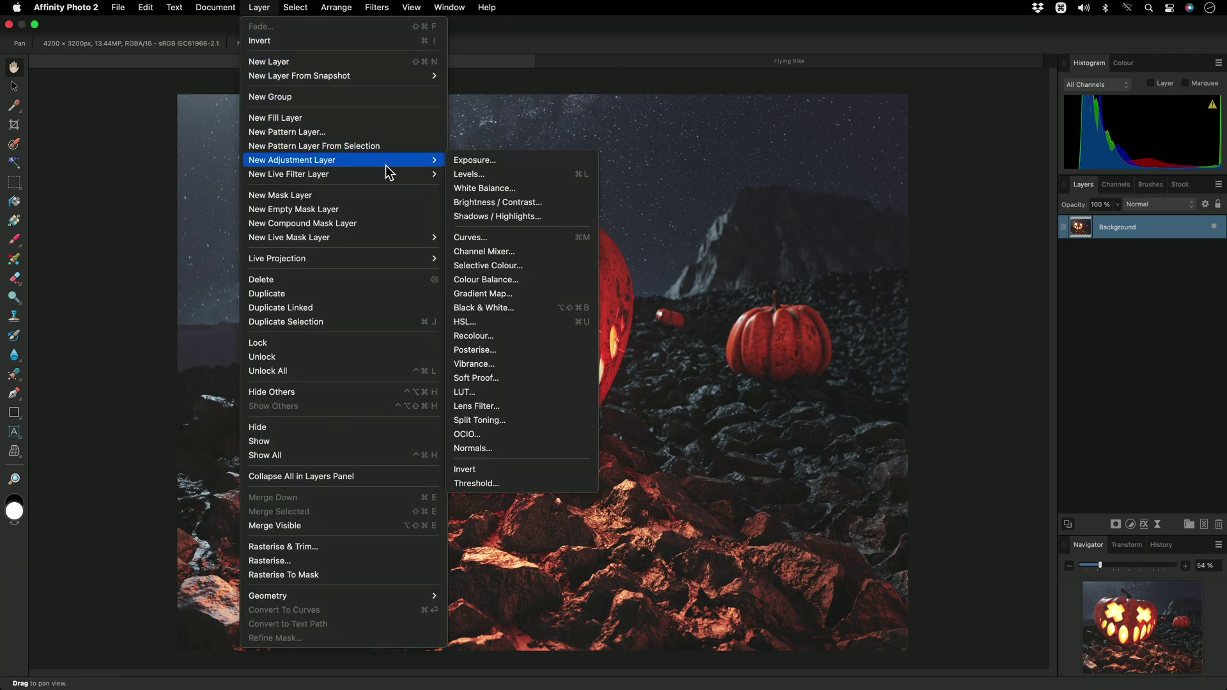
left_click(552, 218)
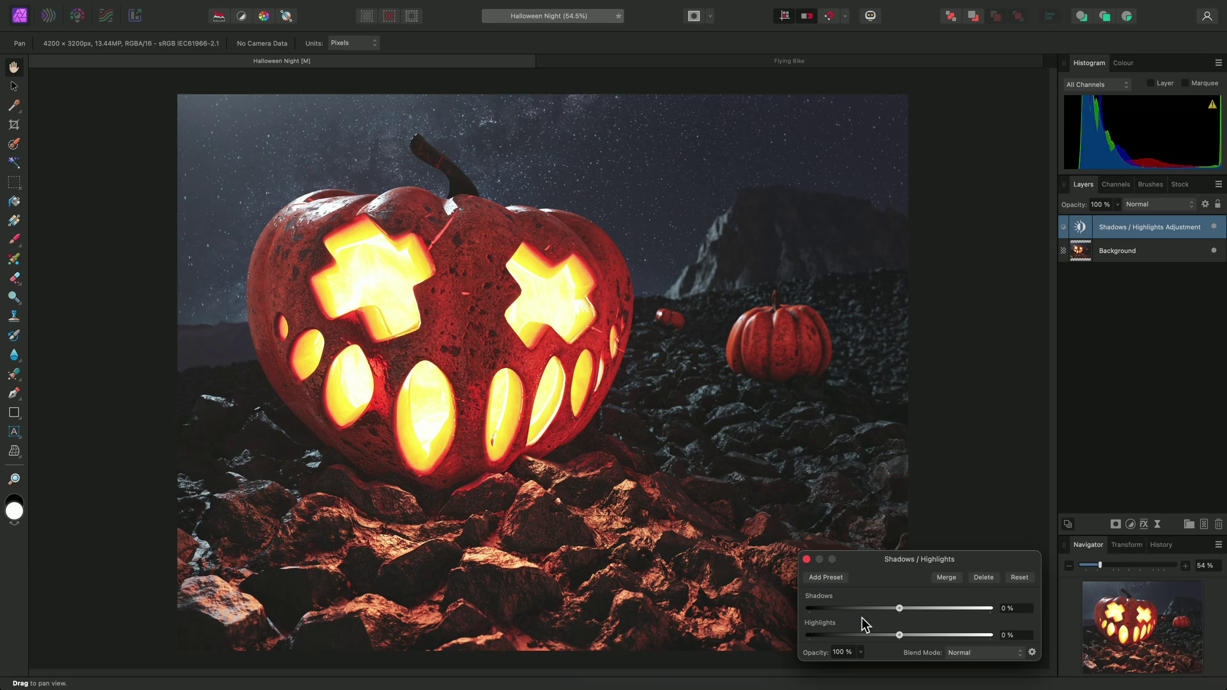
left_click_drag(901, 635, 1001, 637)
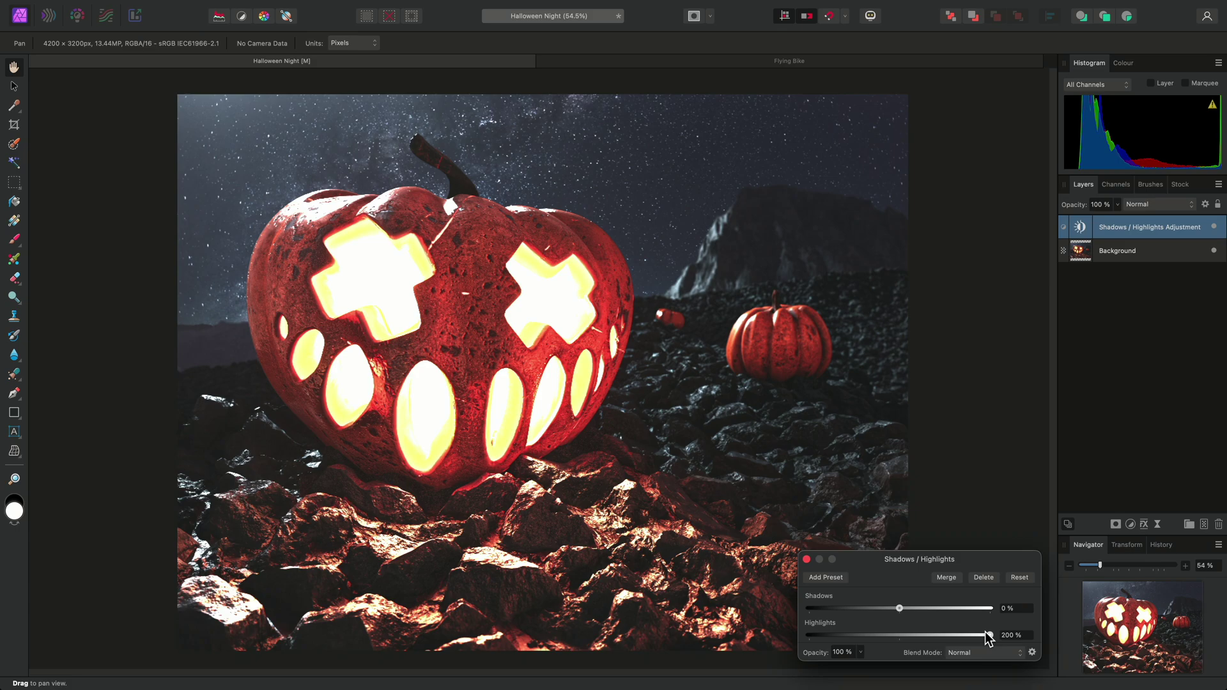
left_click_drag(900, 610, 825, 611)
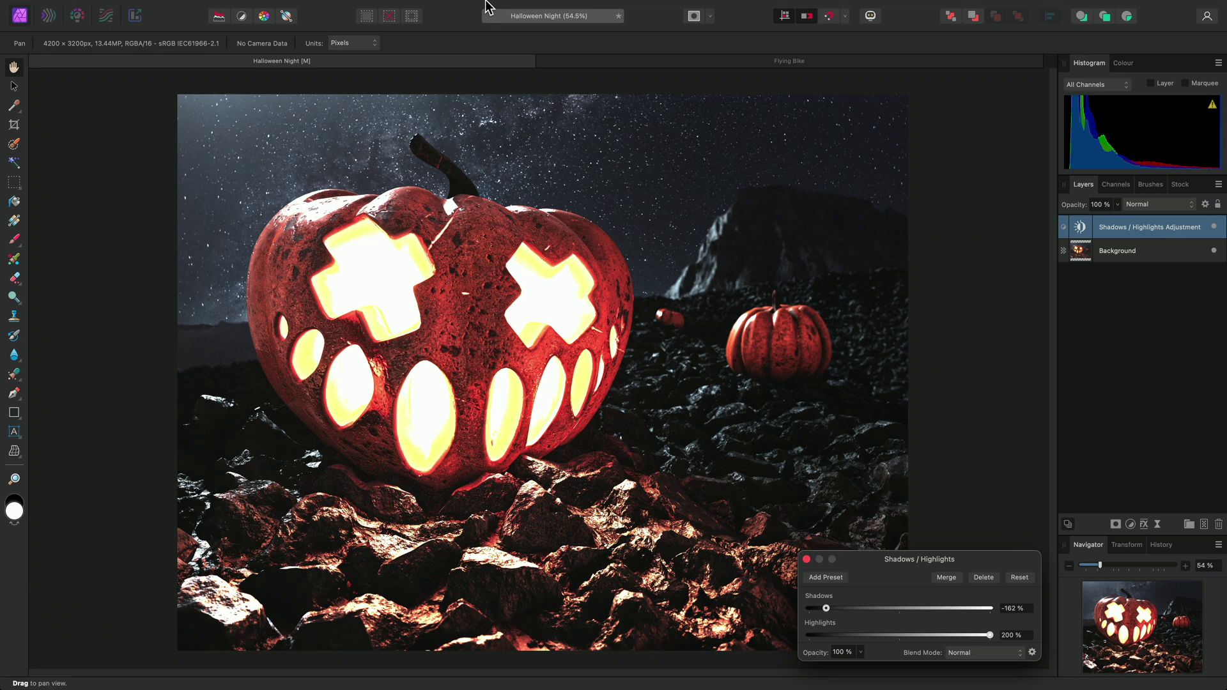
Attach a live Hue Range mask to the Shadows / Highlights layer, shown nested in the Layers panel
mouse_move(486, 2)
left_click(276, 8)
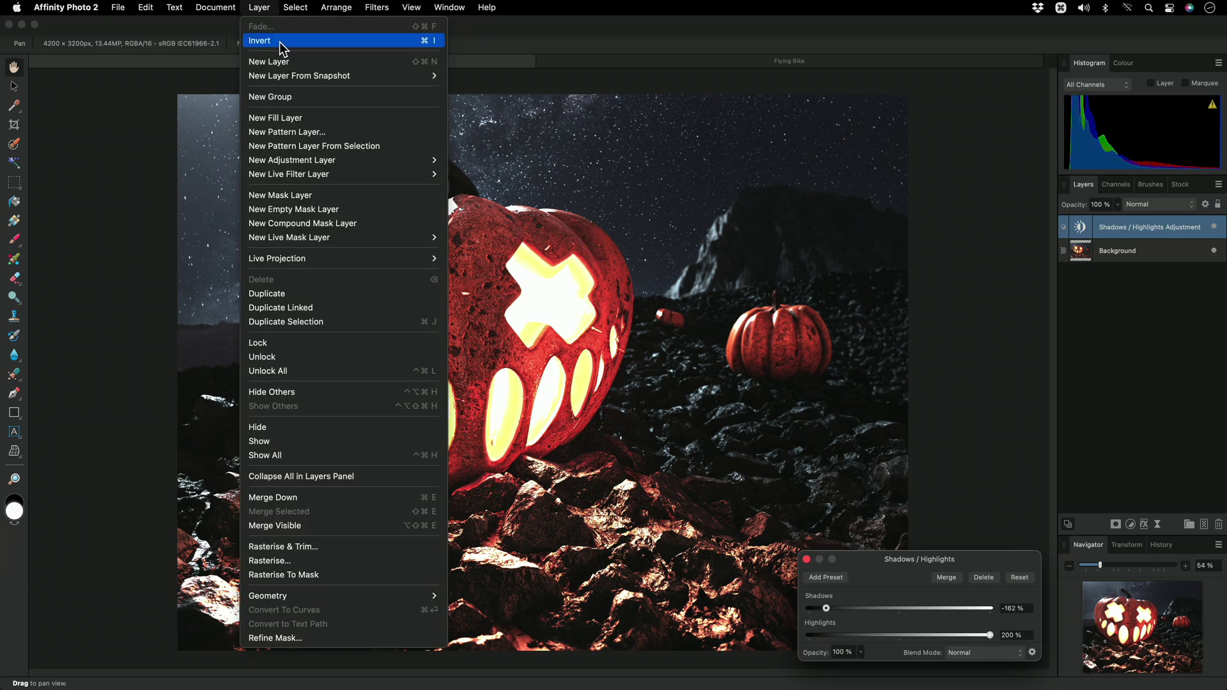
mouse_move(375, 245)
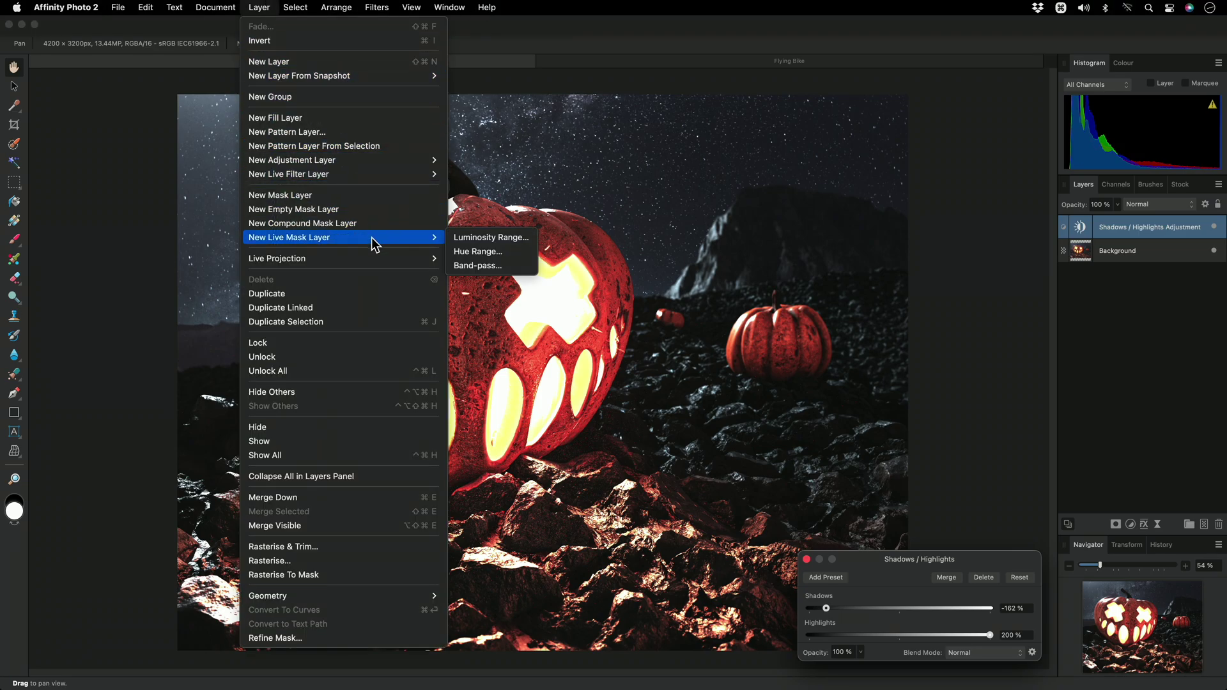
left_click(514, 255)
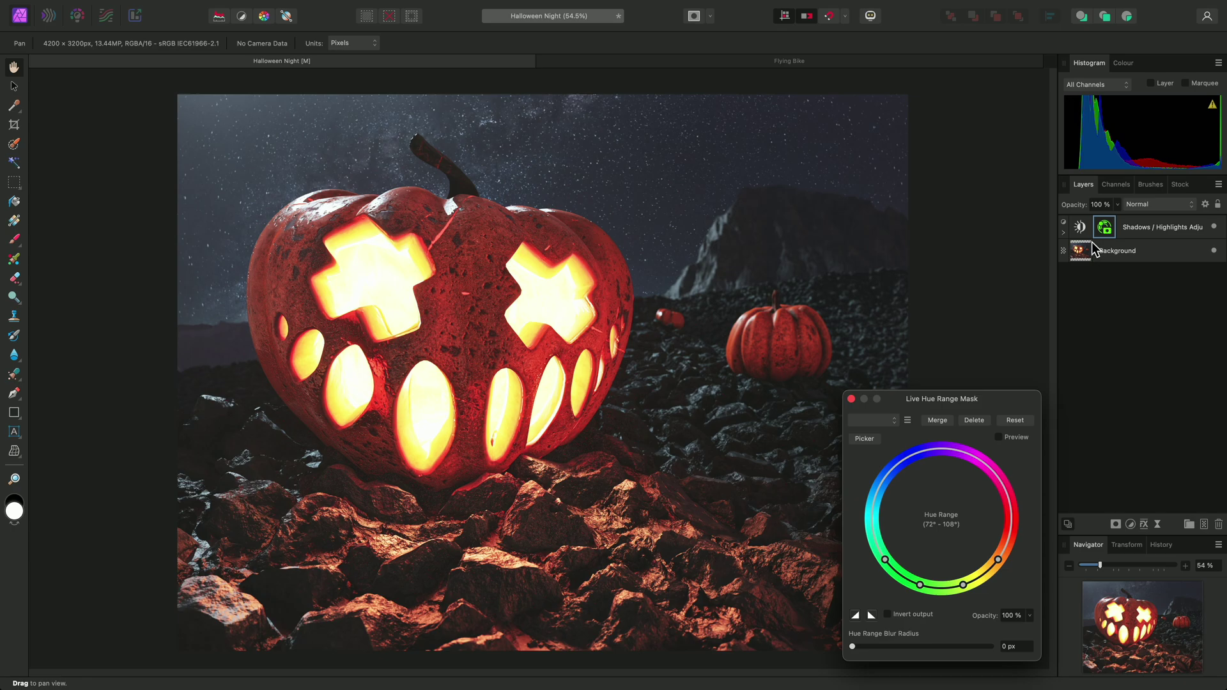
left_click(1064, 232)
left_click_drag(1101, 253, 1111, 281)
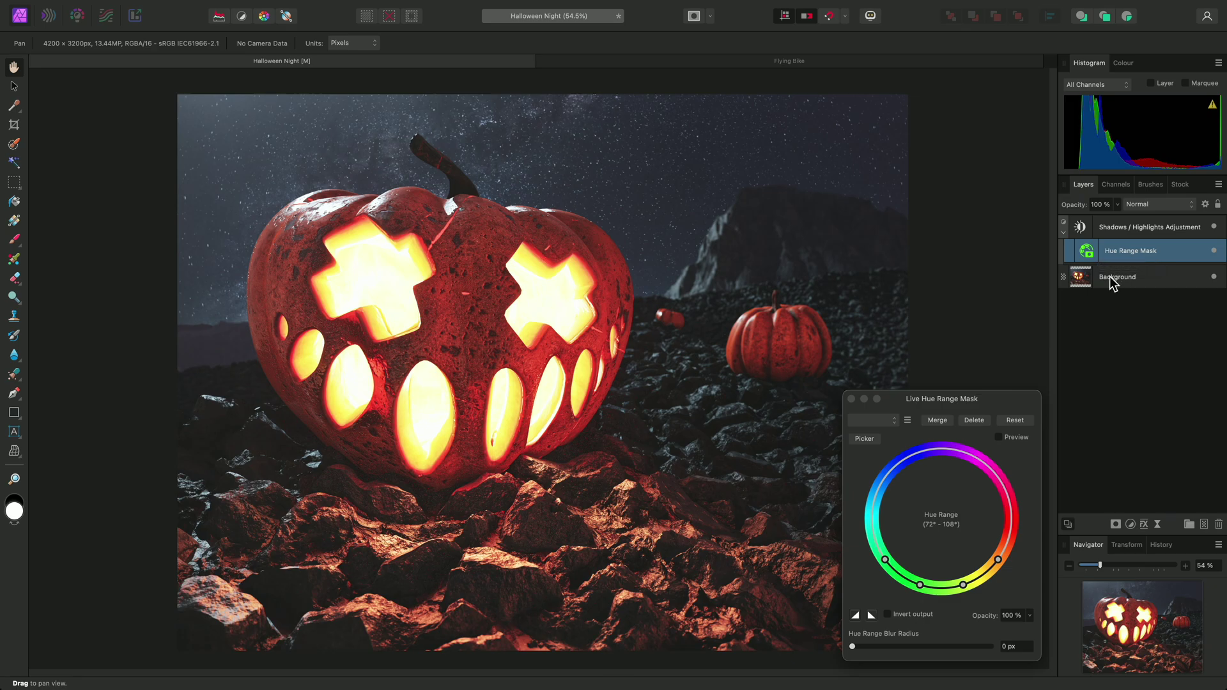
Preview the mask and drag the hue wheel handles to a 33°–104° range
left_click(1017, 440)
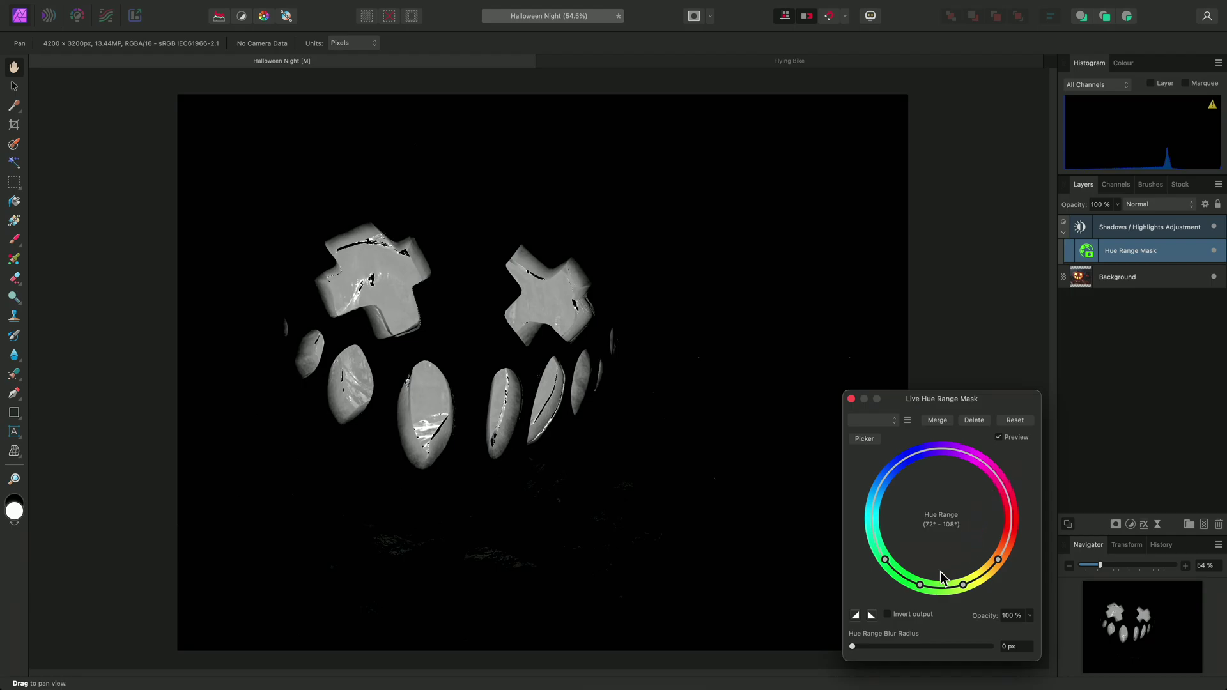
left_click_drag(944, 594, 991, 470)
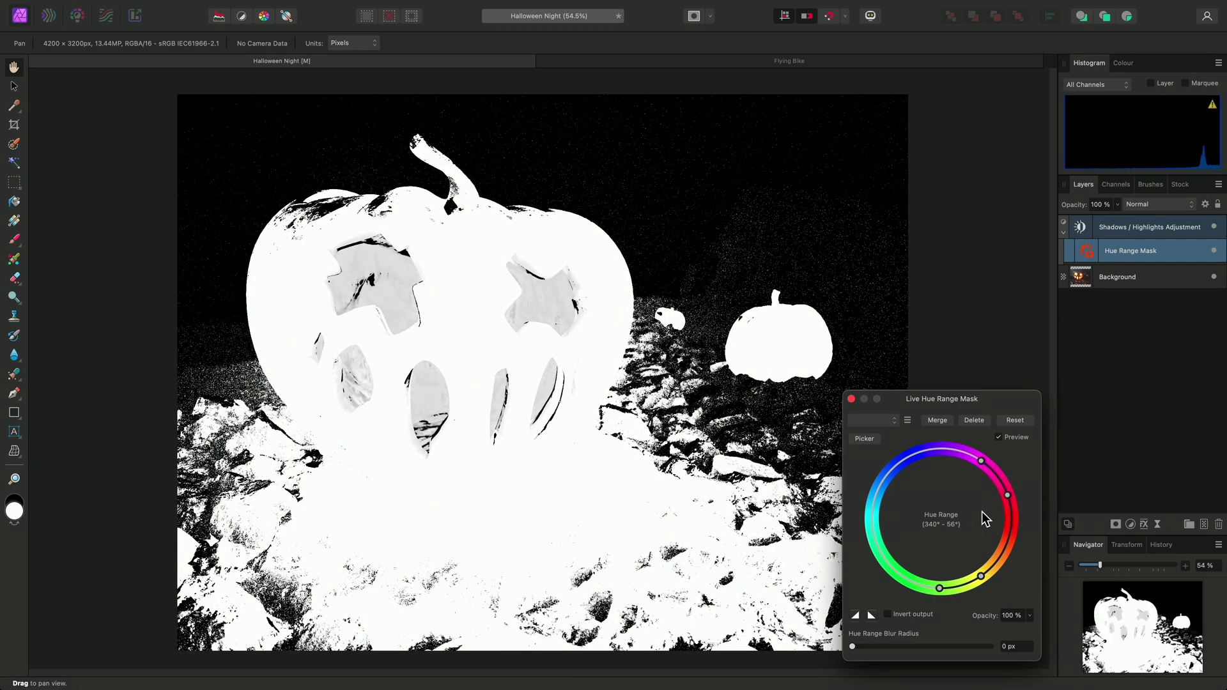
left_click_drag(980, 578, 932, 563)
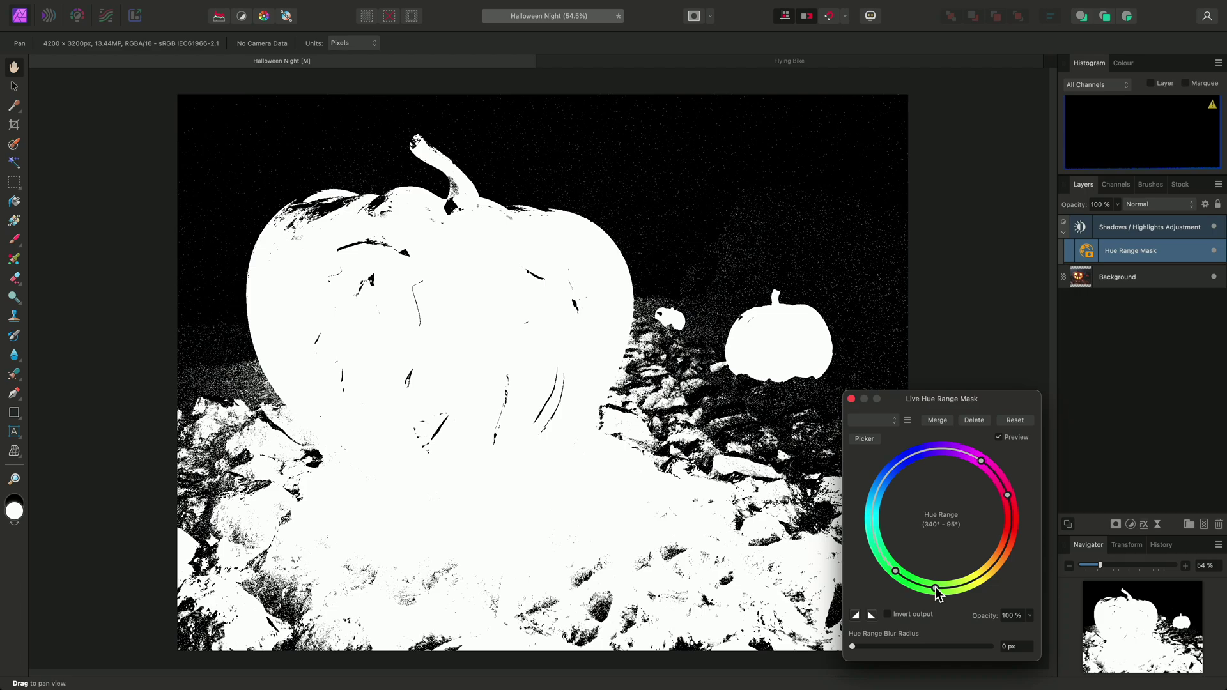
mouse_move(935, 588)
left_mouse_down()
mouse_move(958, 587)
mouse_move(925, 586)
left_mouse_up()
left_click_drag(1008, 496, 1001, 558)
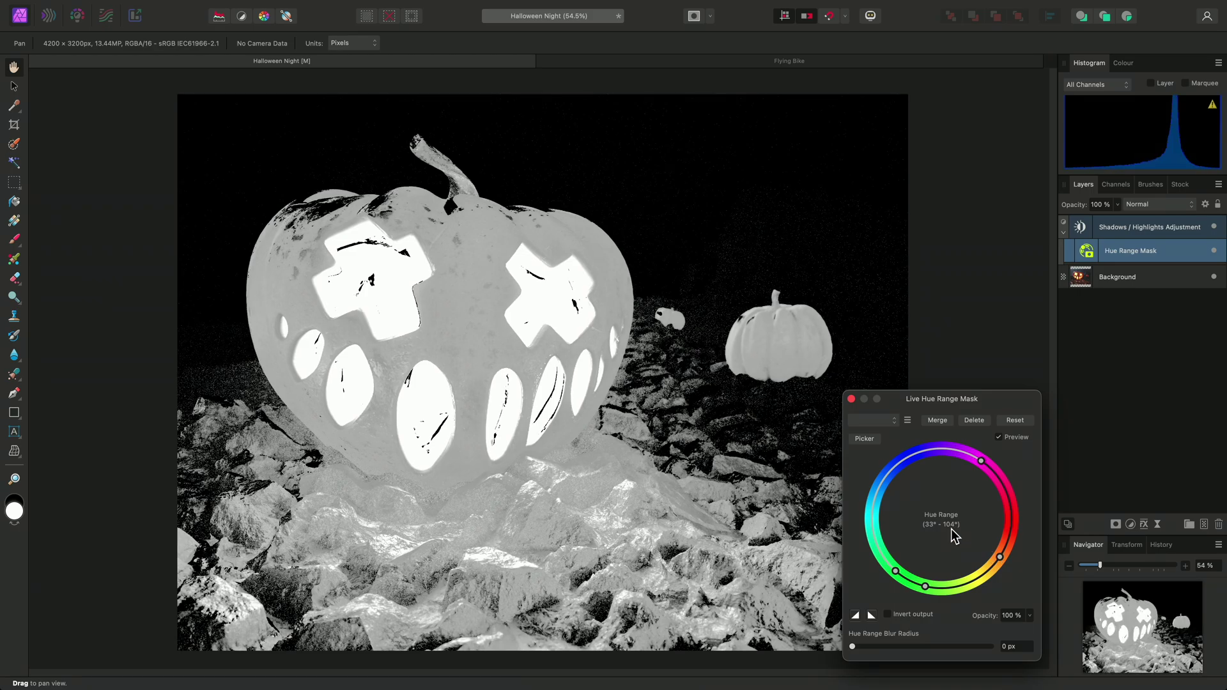
left_click(929, 617)
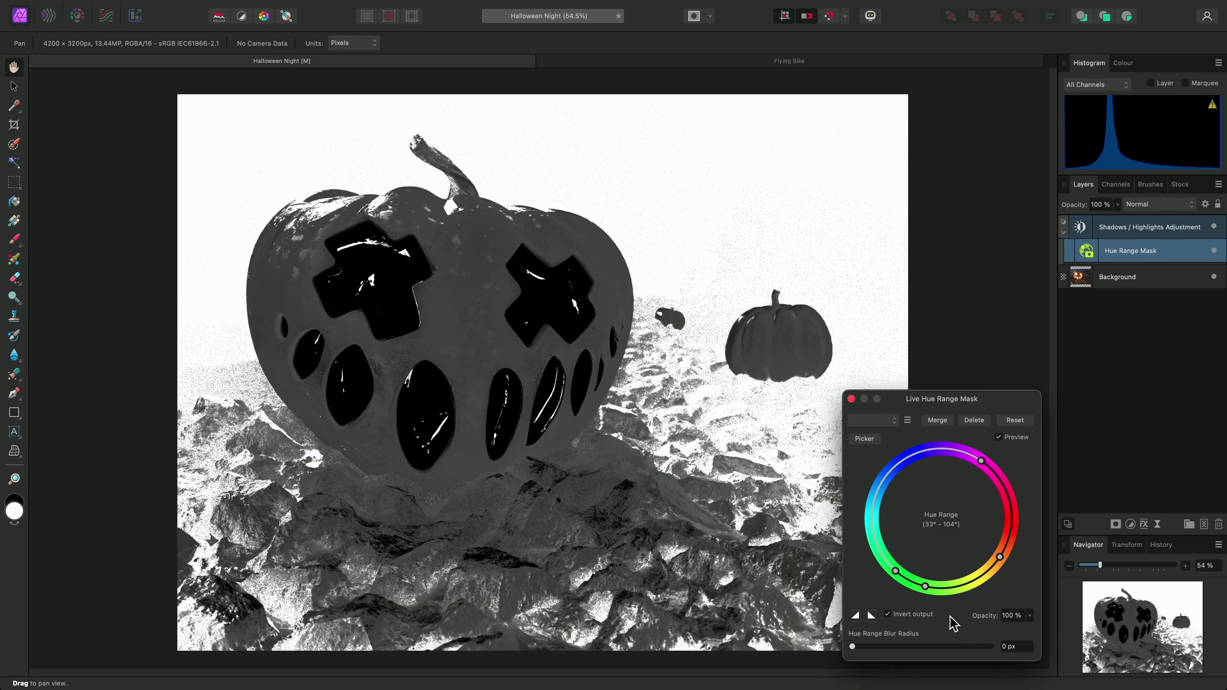
left_click(929, 617)
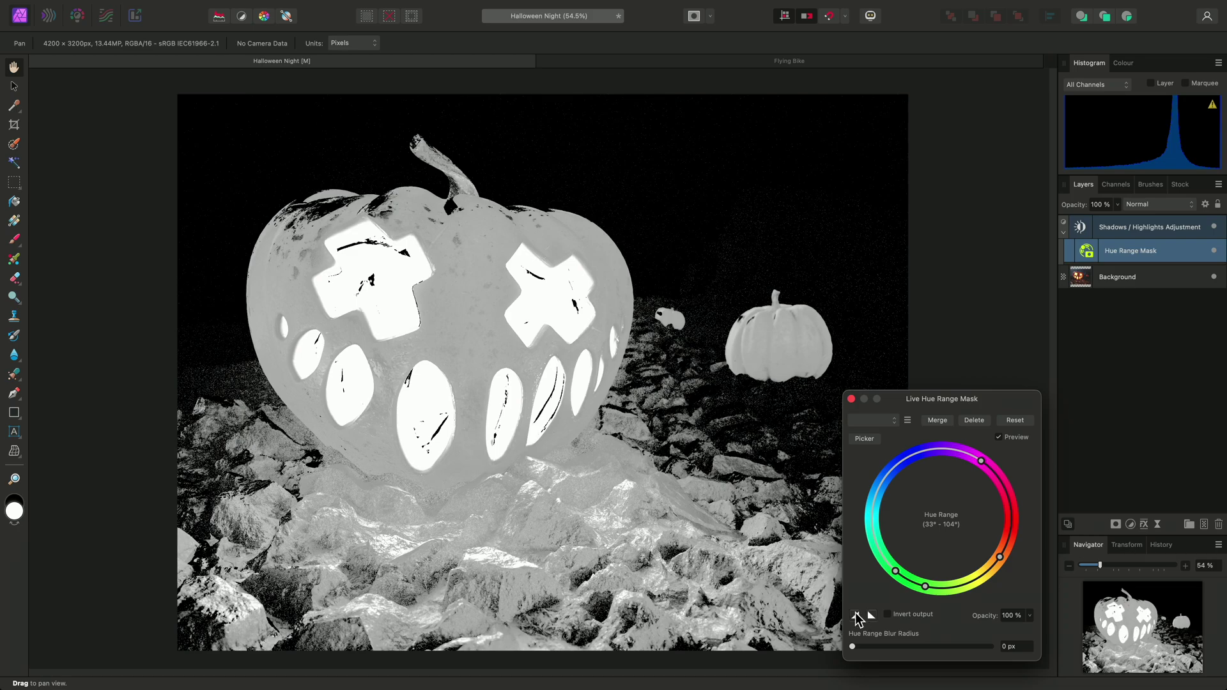
Bend the range-start falloff curve to soften the mask and extend the range start to 17°
left_click(858, 617)
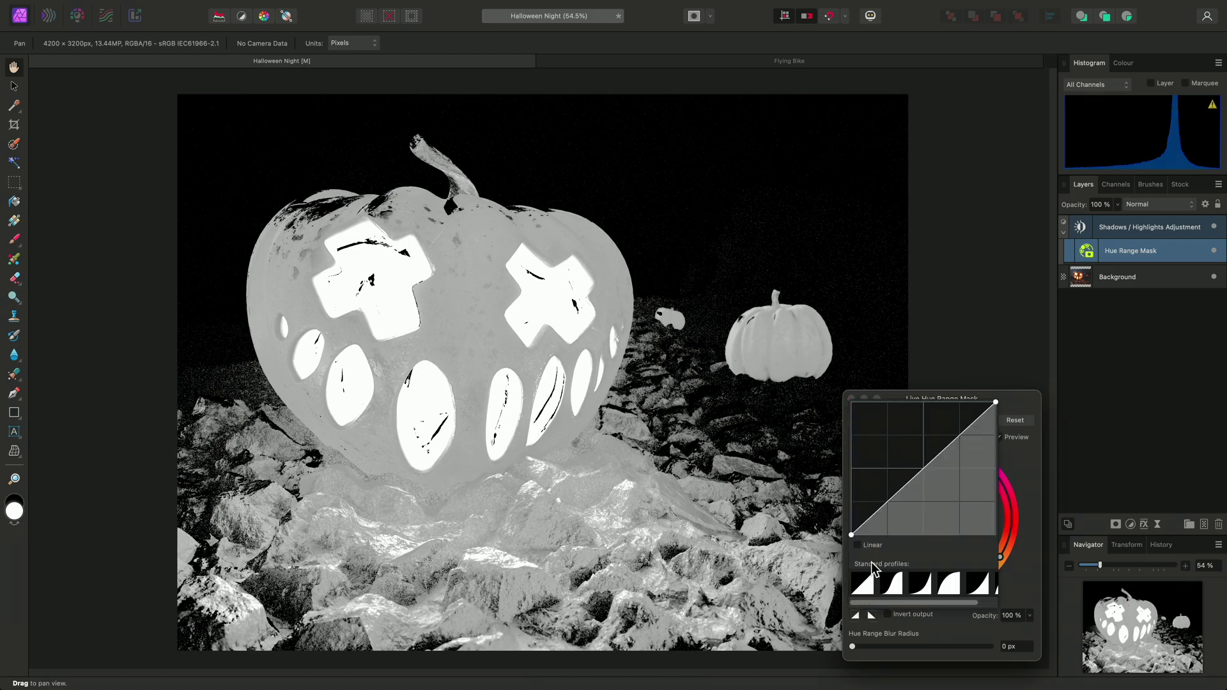
left_click(920, 480)
left_click_drag(919, 480, 890, 521)
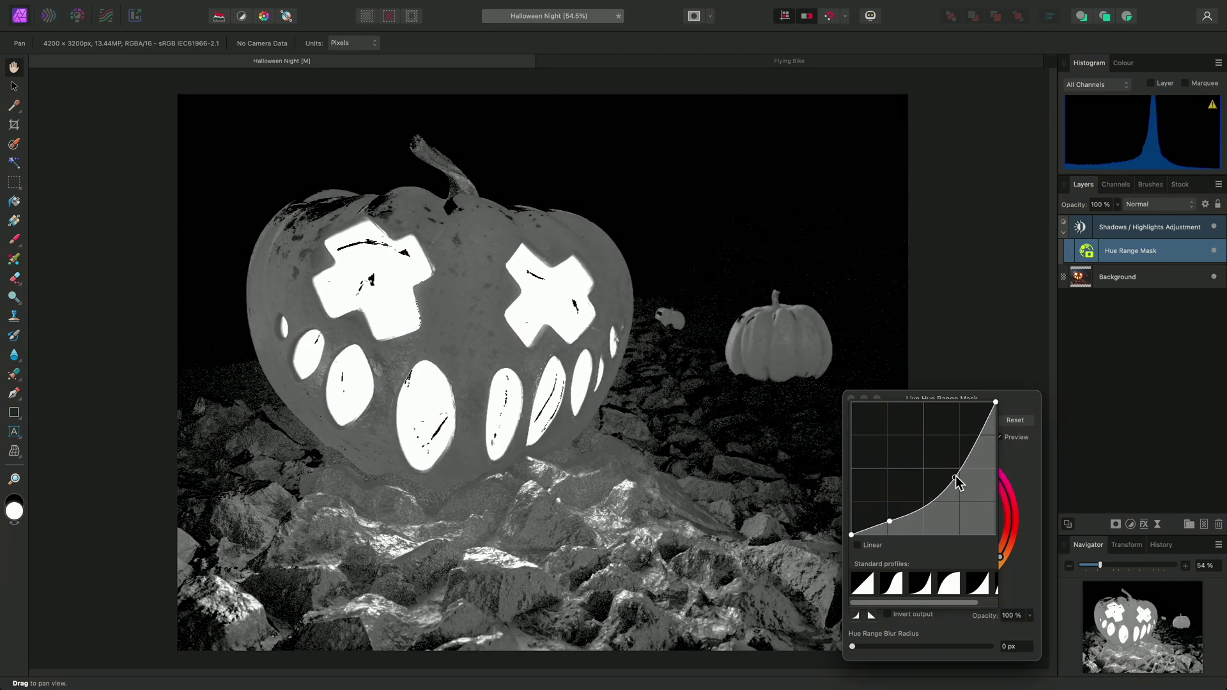
mouse_move(998, 550)
left_mouse_down()
mouse_move(1012, 535)
mouse_move(972, 579)
mouse_move(1001, 537)
mouse_move(1002, 554)
left_mouse_up()
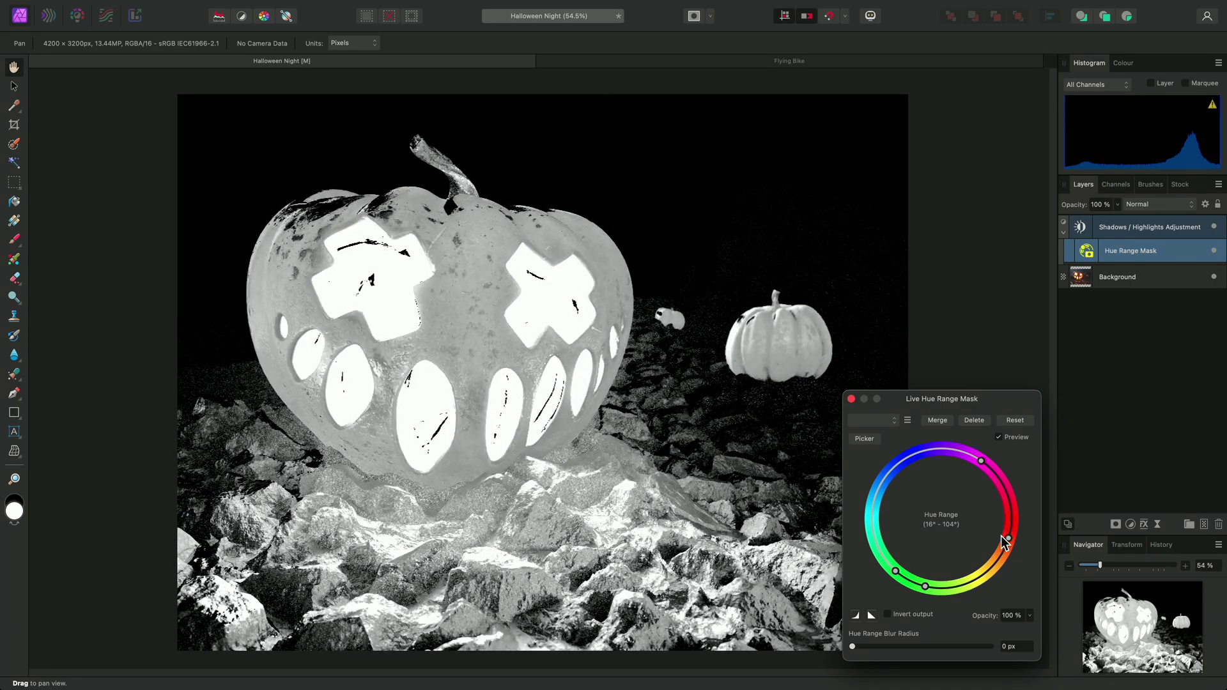
mouse_move(983, 467)
left_mouse_down()
mouse_move(918, 461)
mouse_move(984, 463)
left_mouse_up()
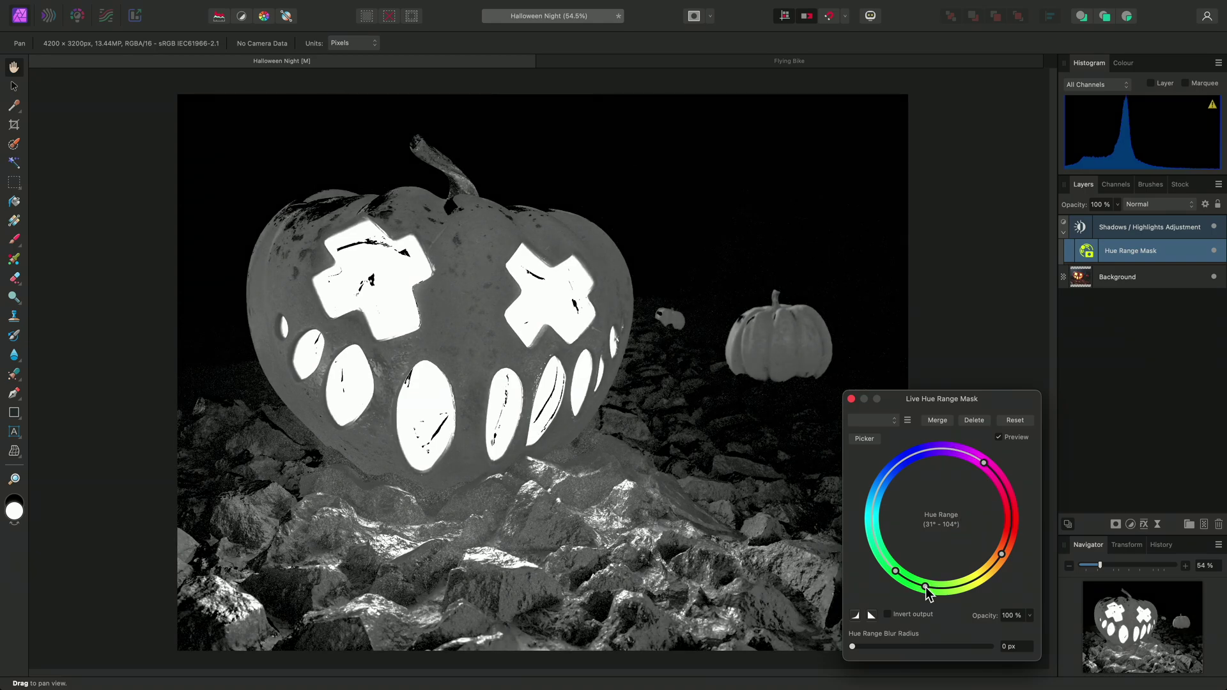
Bow the range-end falloff curve downward and narrow the hue range to 31°–58°
left_click(874, 616)
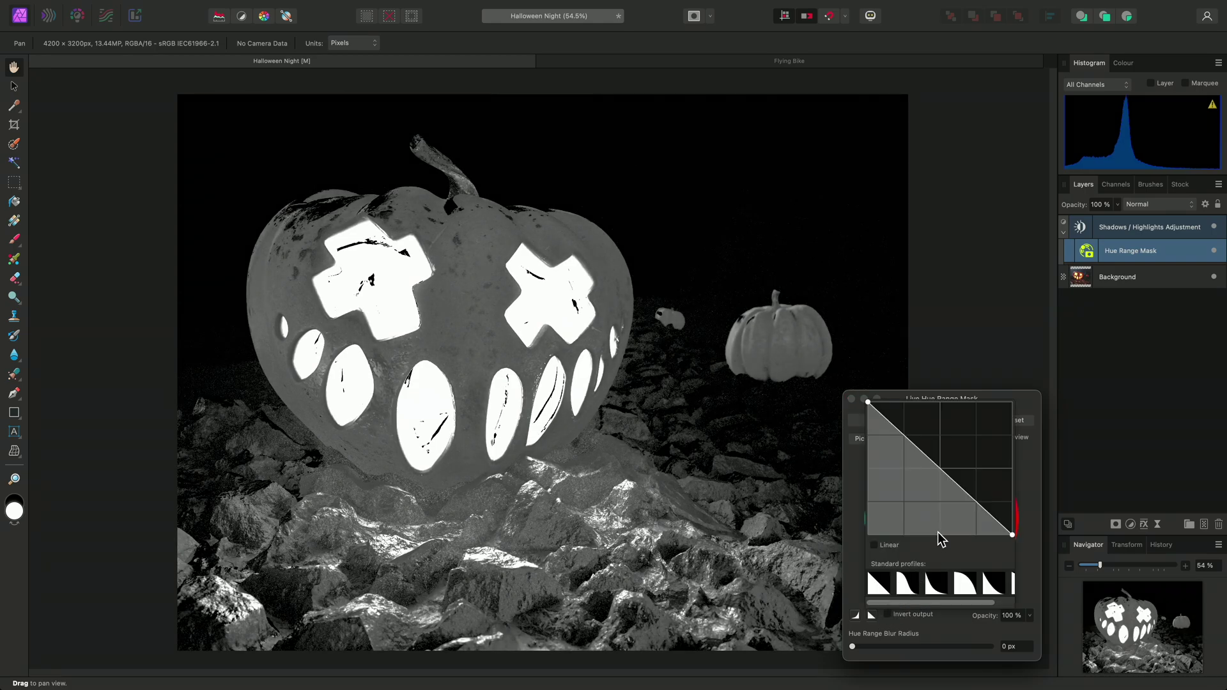
left_click_drag(952, 492, 902, 480)
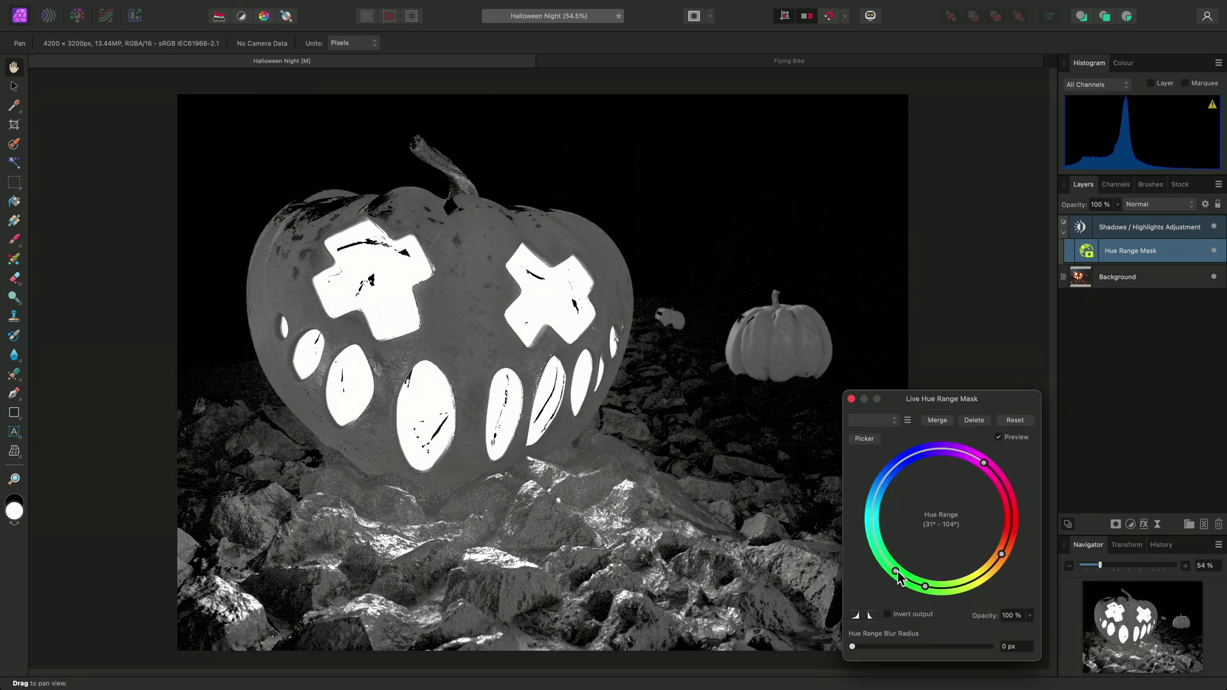
left_click_drag(896, 571, 872, 528)
left_click_drag(925, 586, 979, 578)
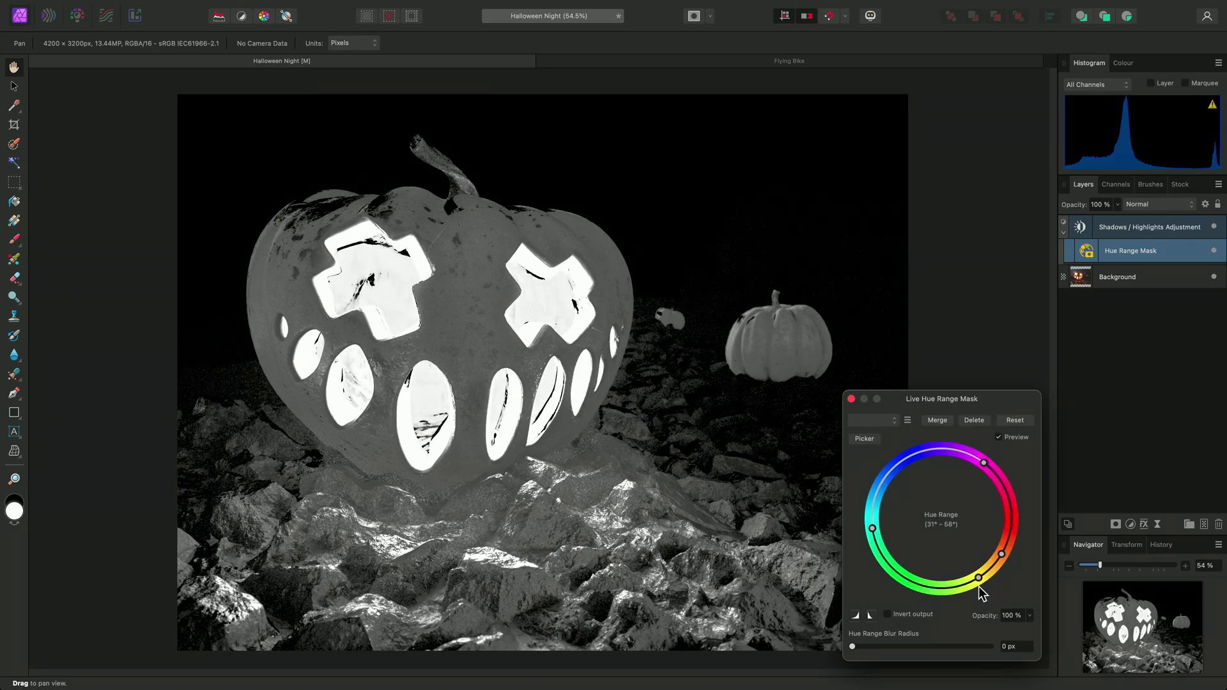
left_click(871, 615)
left_click_drag(903, 481, 927, 489)
Try several falloff presets and settle on the multi-point convex profile
scroll(388, 302, "up", 5, "alt")
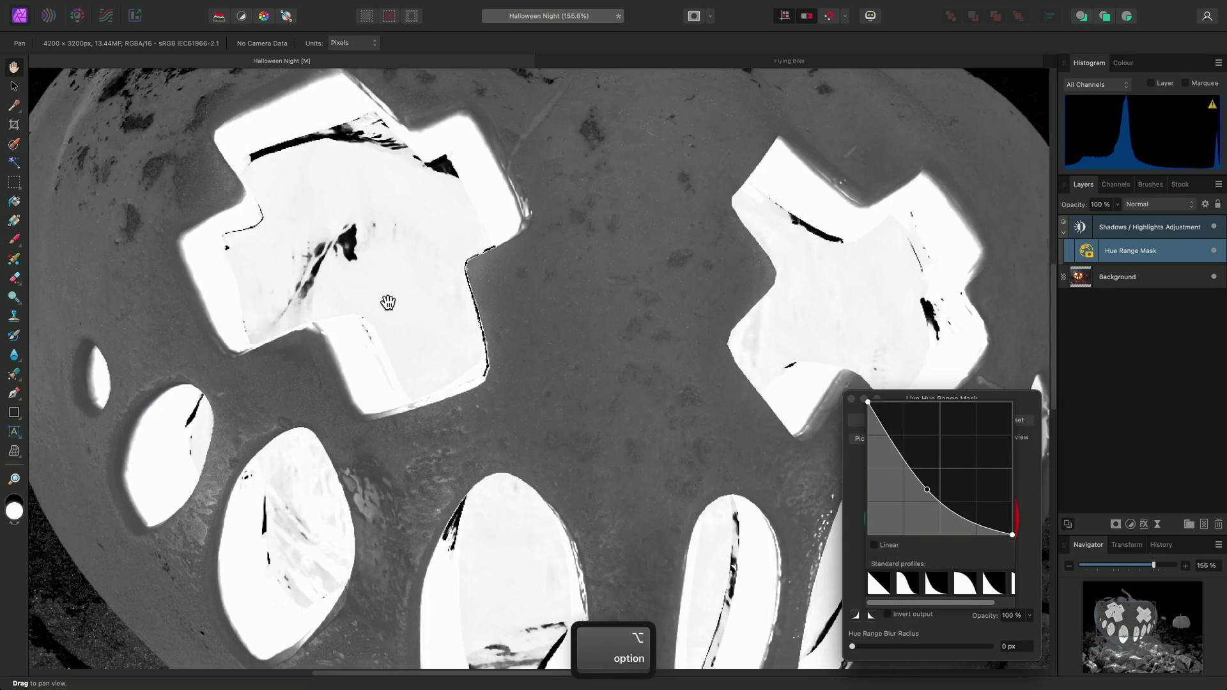
left_click_drag(388, 302, 403, 317)
left_click(872, 615)
mouse_move(927, 490)
left_mouse_down()
mouse_move(978, 456)
mouse_move(923, 510)
left_mouse_up()
left_click(930, 581)
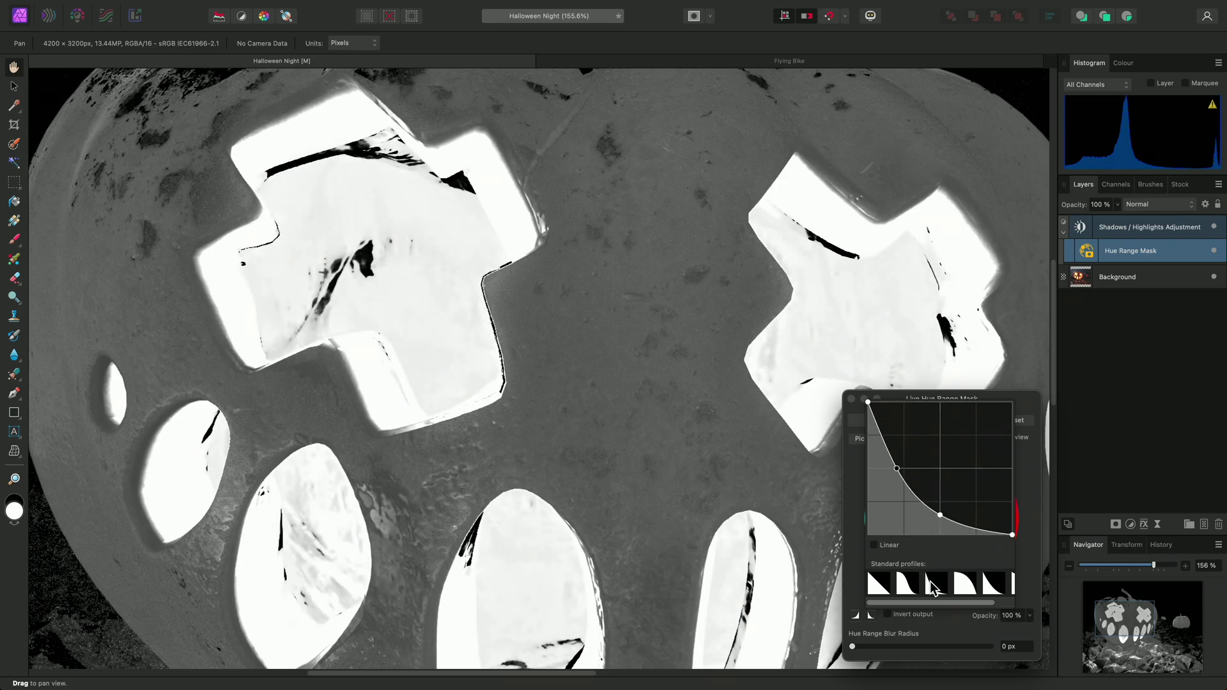
left_click(965, 583)
left_click(989, 581)
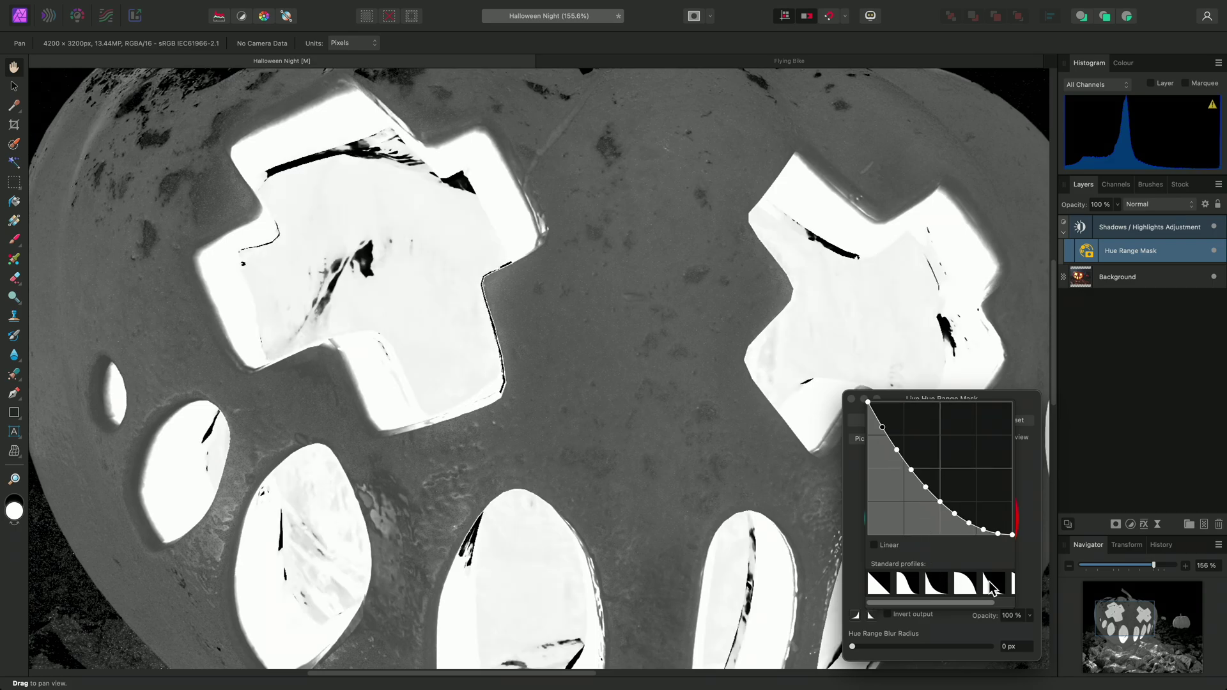
scroll(994, 593, "right", 2)
left_click(982, 584)
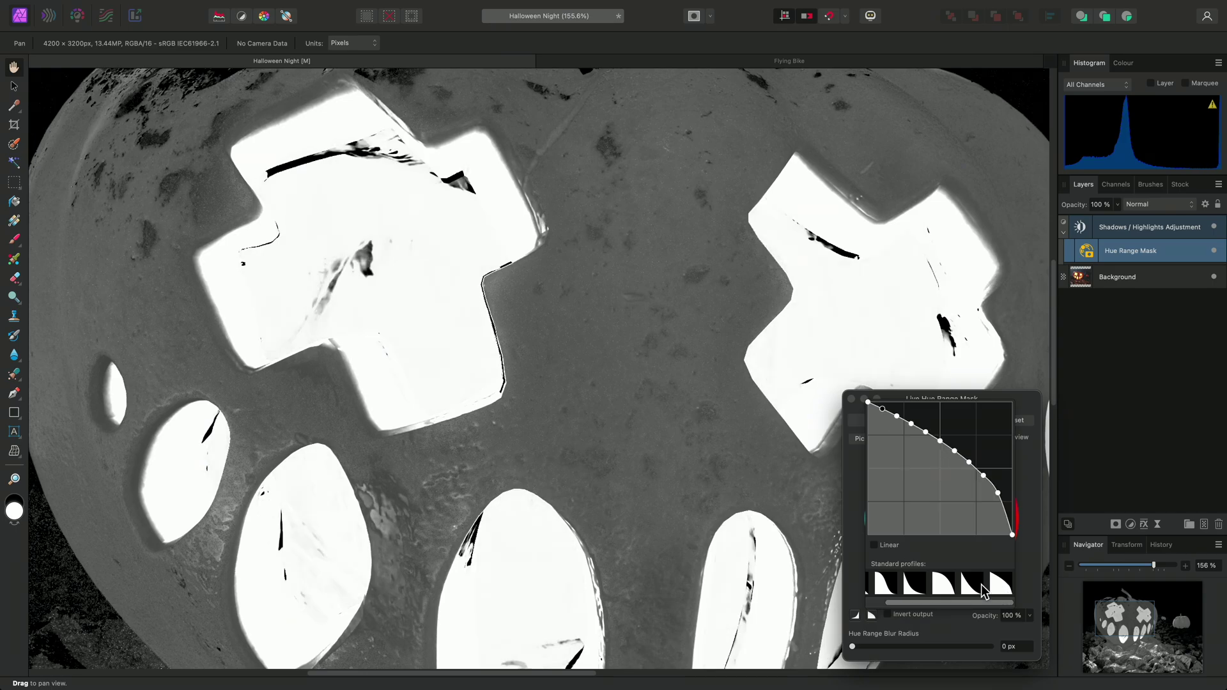
Set the hue range mask blur radius to 96.1 px, turning it into soft glowing shapes
scroll(651, 523, "down", 4)
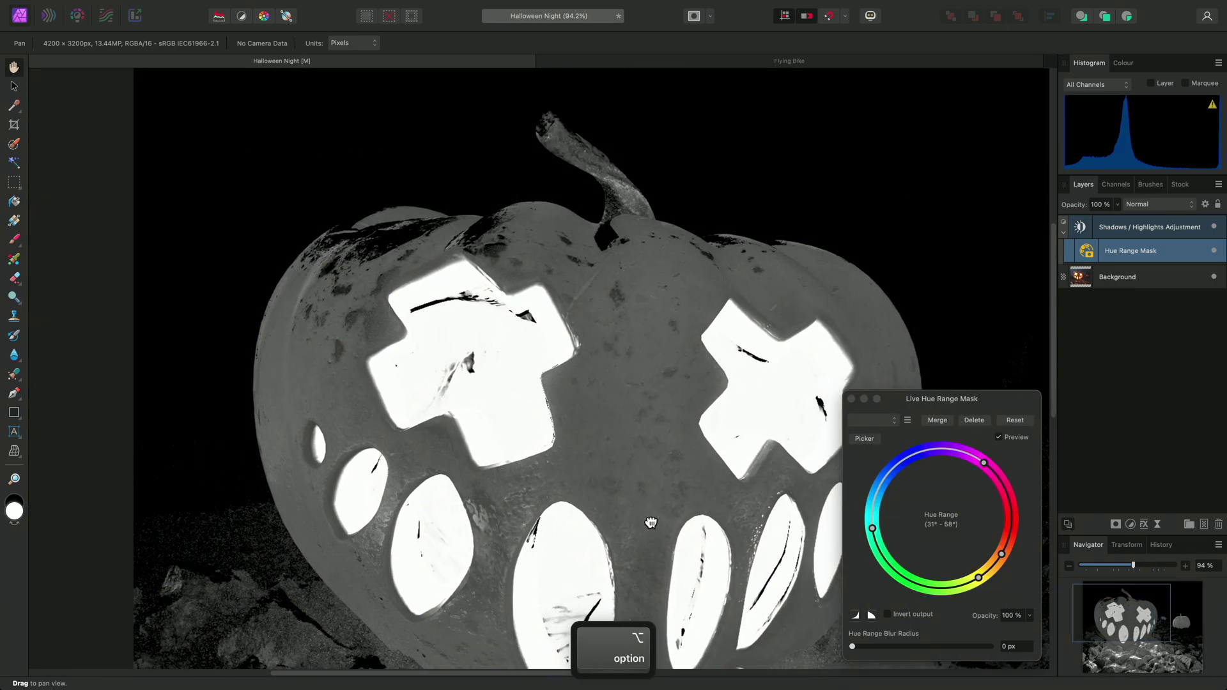
left_click_drag(651, 523, 577, 476)
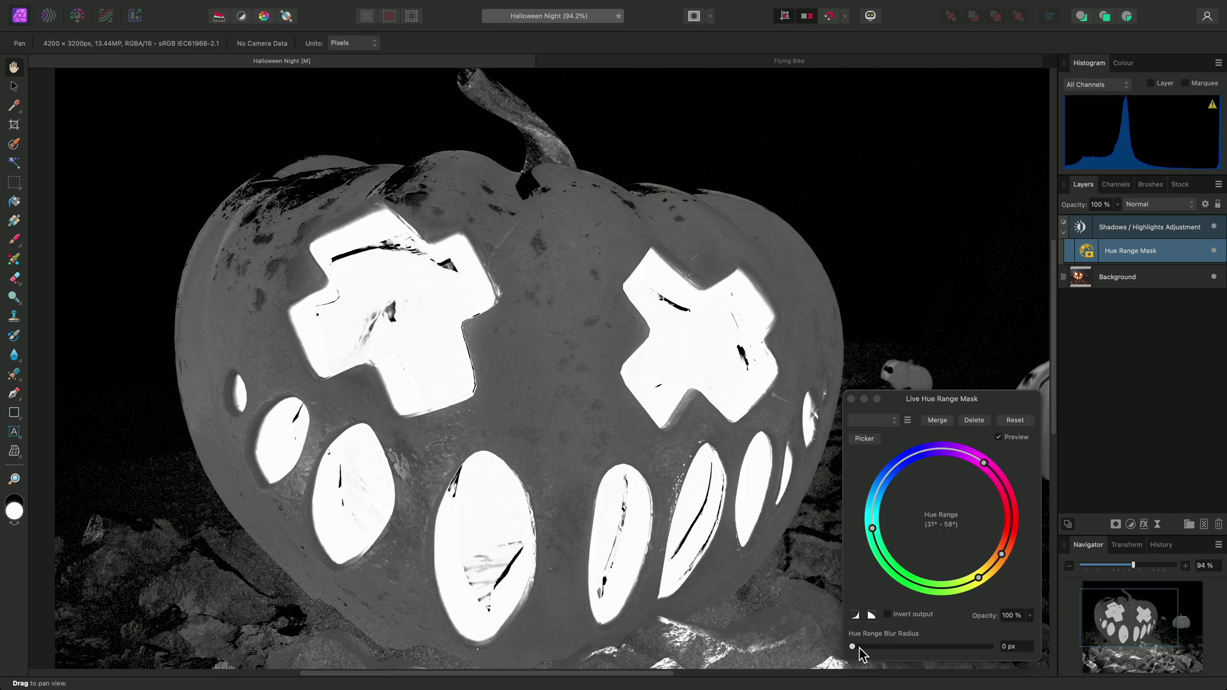
left_click_drag(860, 647, 996, 647)
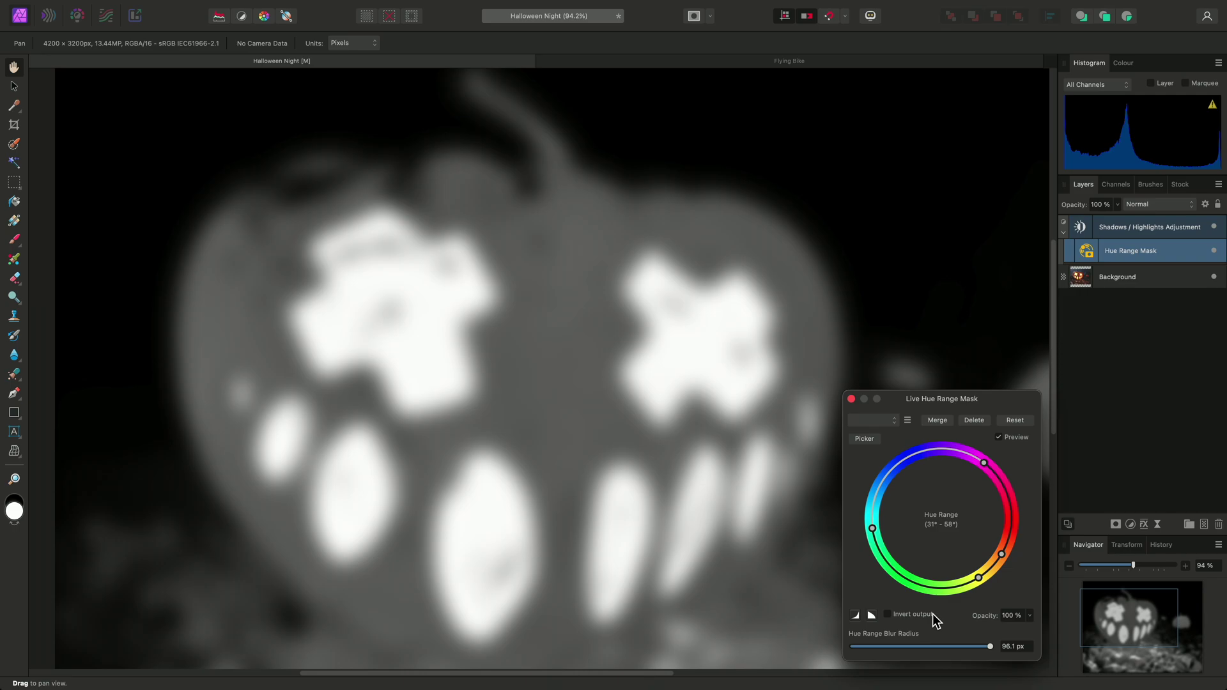
Reset the hue range mask and turn off its preview to show full colour
left_click(1015, 420)
left_click(1014, 438)
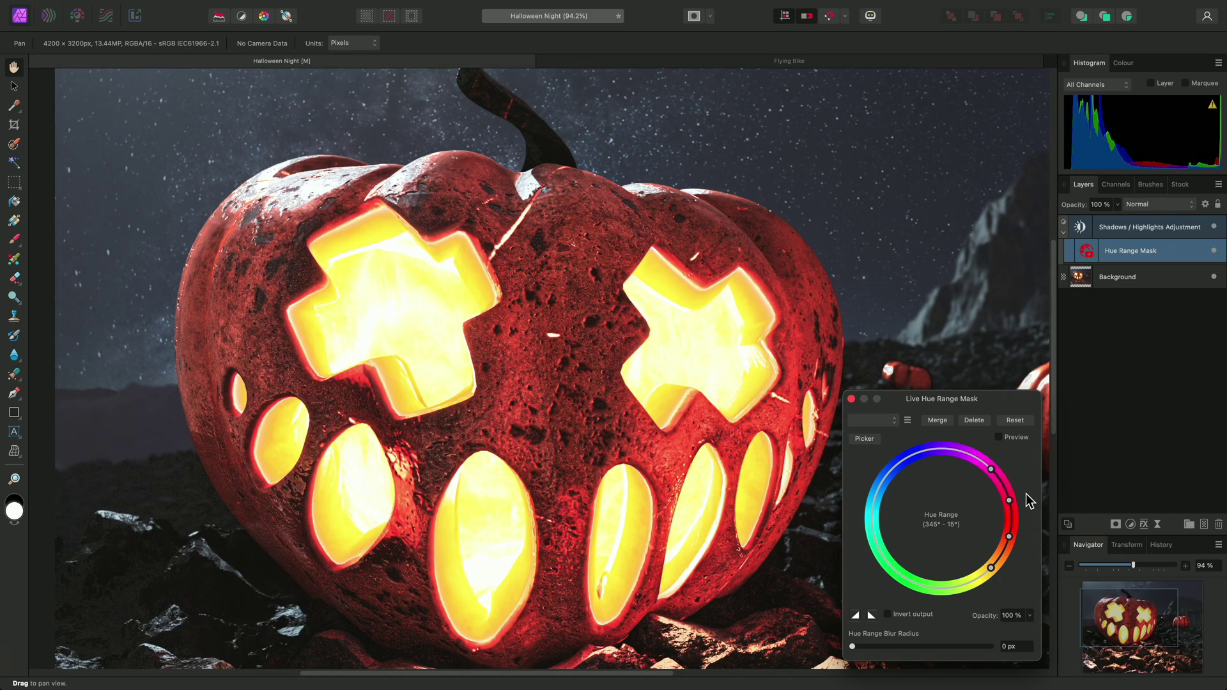
left_click_drag(815, 402, 687, 476)
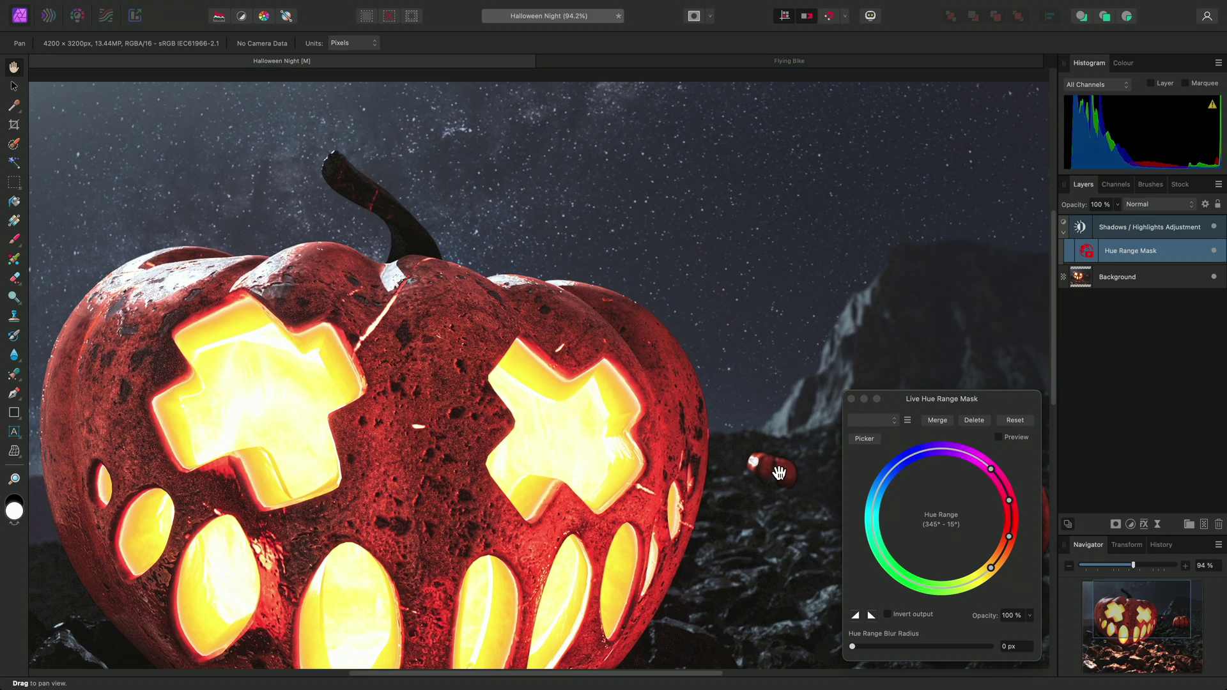
Sample the night sky with the Picker to set the hue range to 219°–249°
left_click(862, 443)
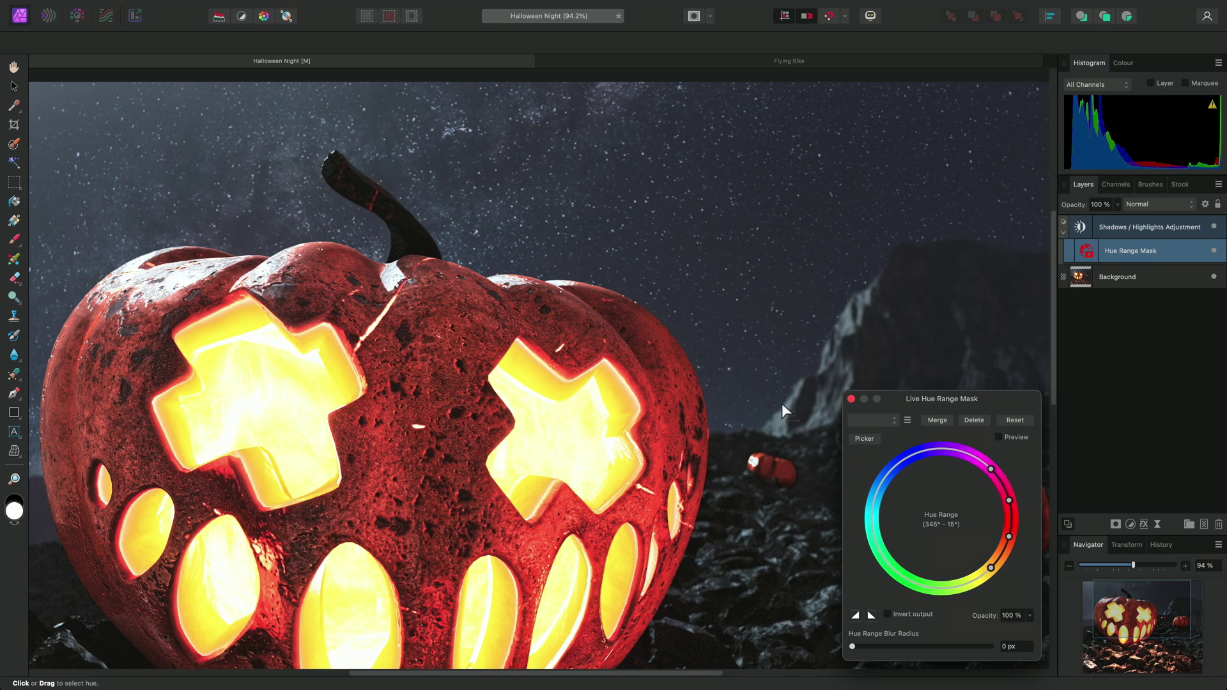
left_click(759, 293)
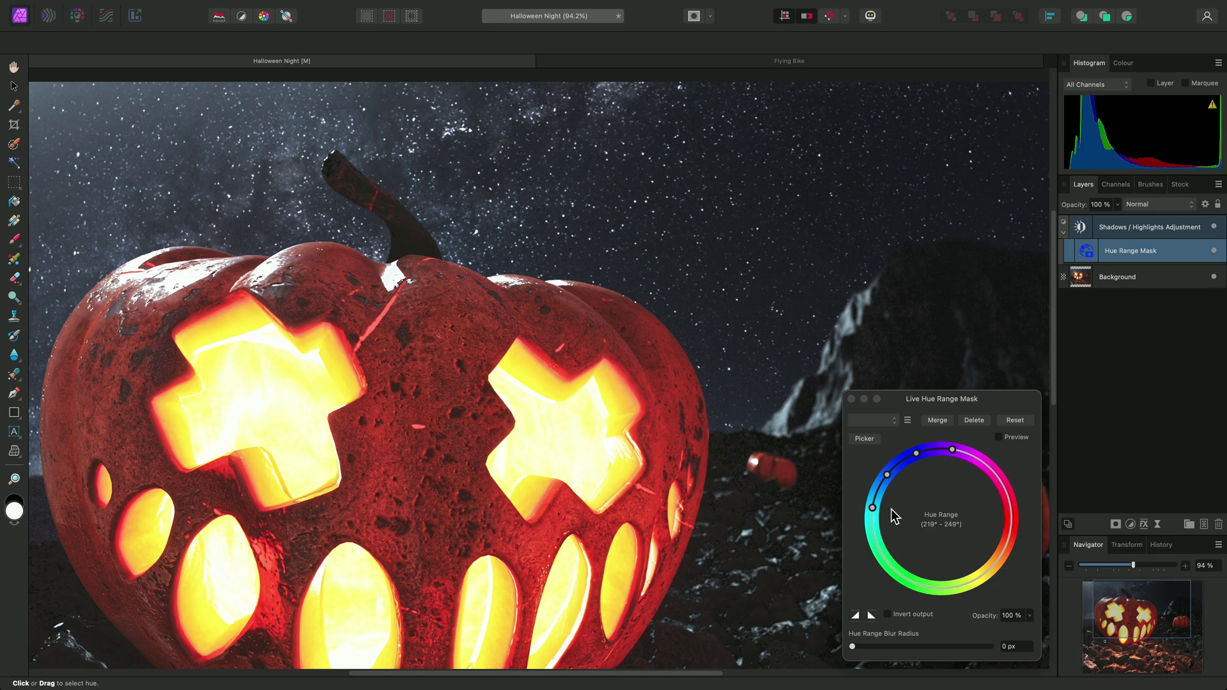
left_click(456, 432)
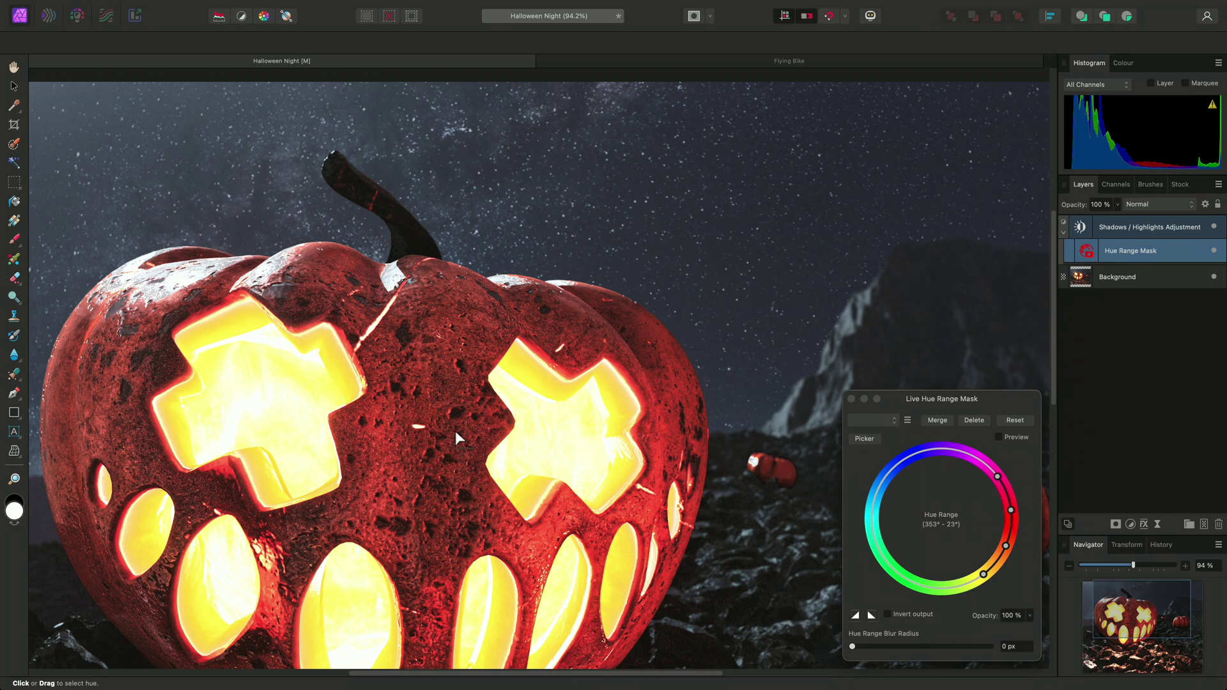
scroll(455, 431, "down", 5)
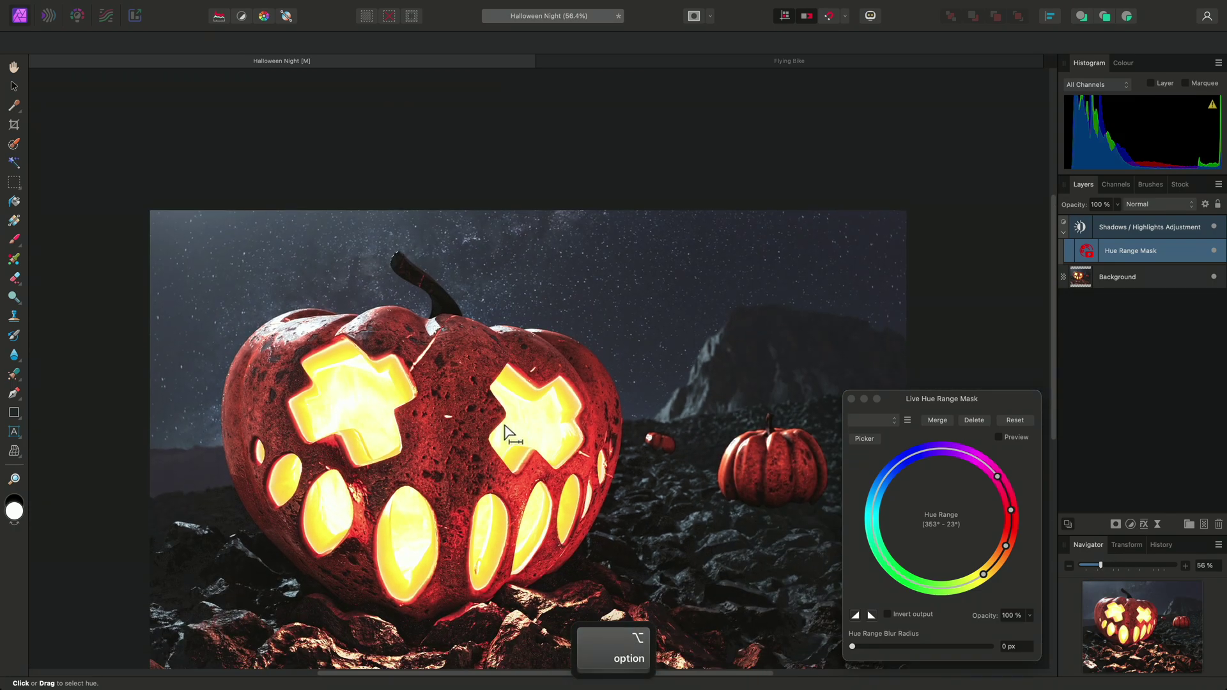
scroll(509, 430, "up", 4)
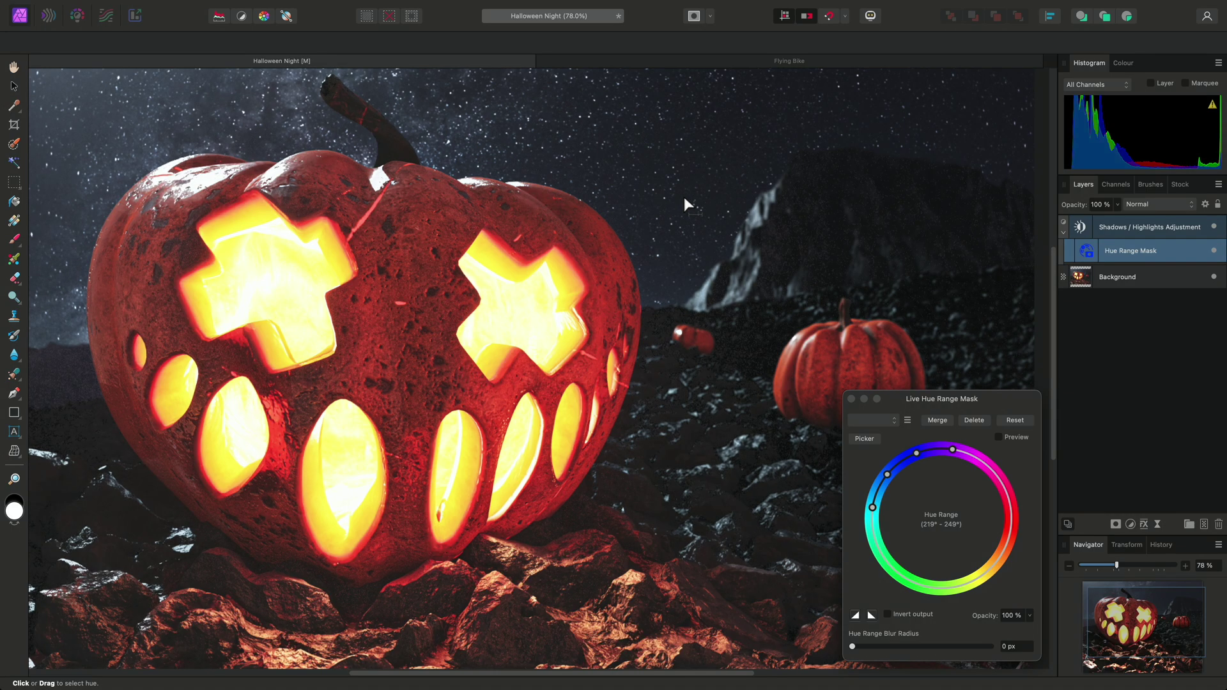
left_click(684, 198)
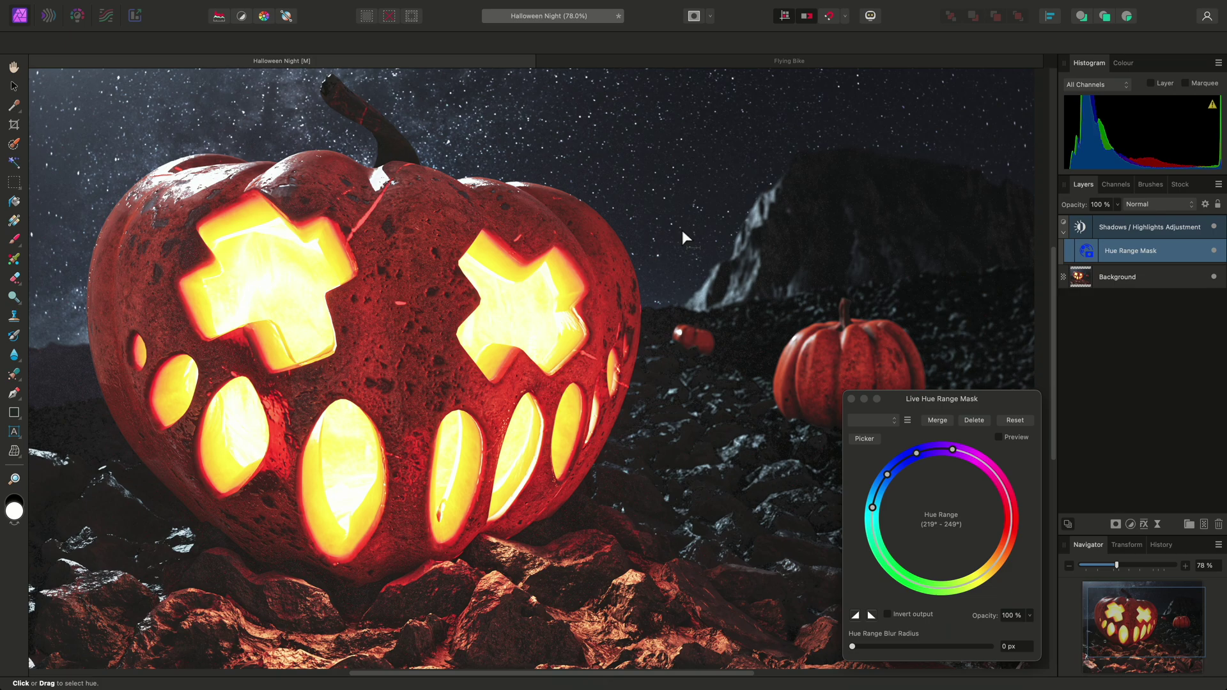
scroll(727, 206, "up", 3)
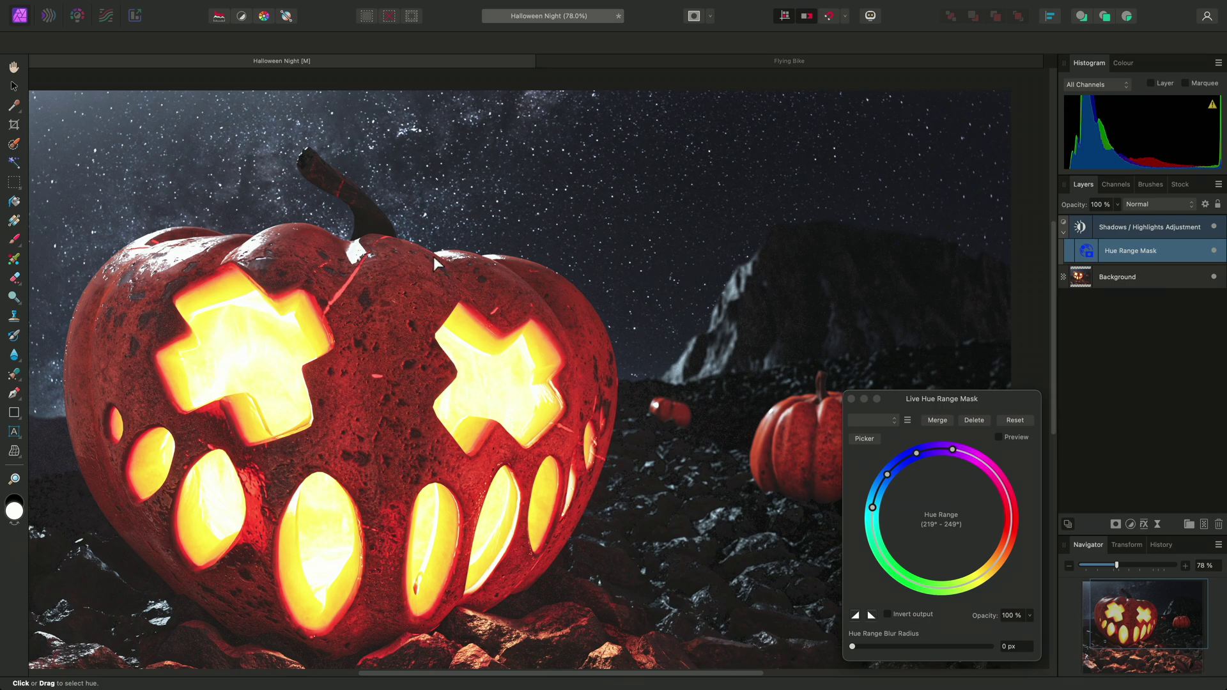
Zoom in and set the hue mask blur radius to 100 px, comparing with and without blur
scroll(433, 256, "up", 10)
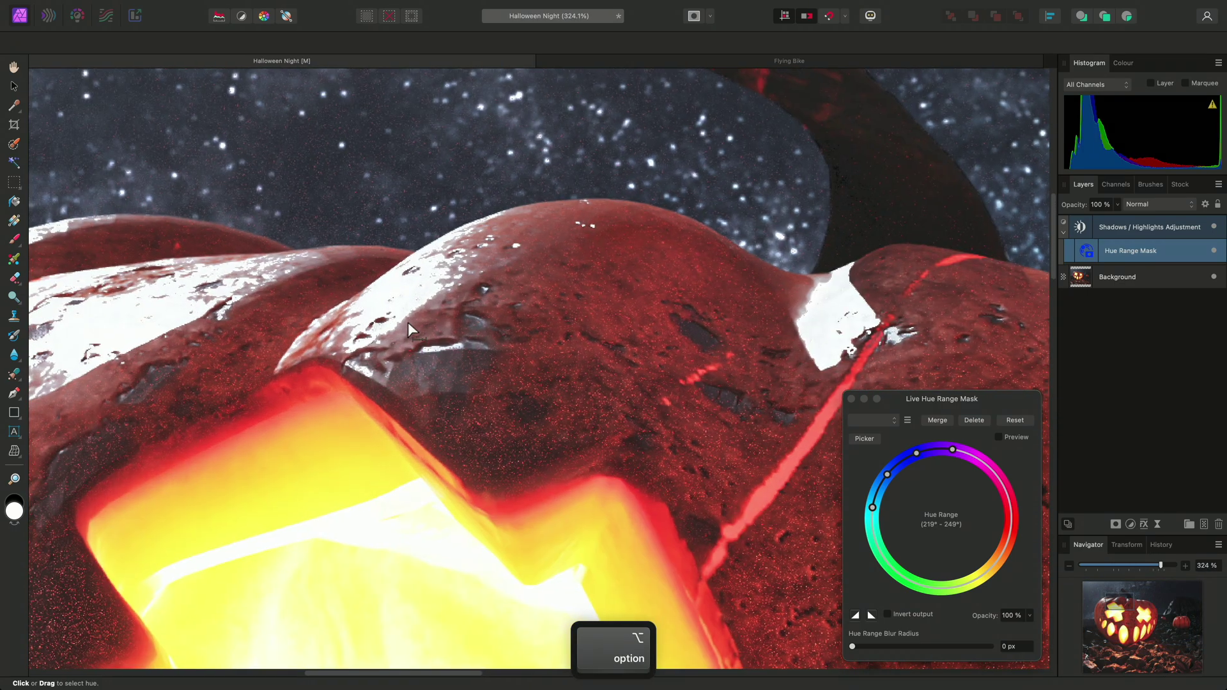
scroll(408, 322, "up", 2)
scroll(408, 322, "left", 2)
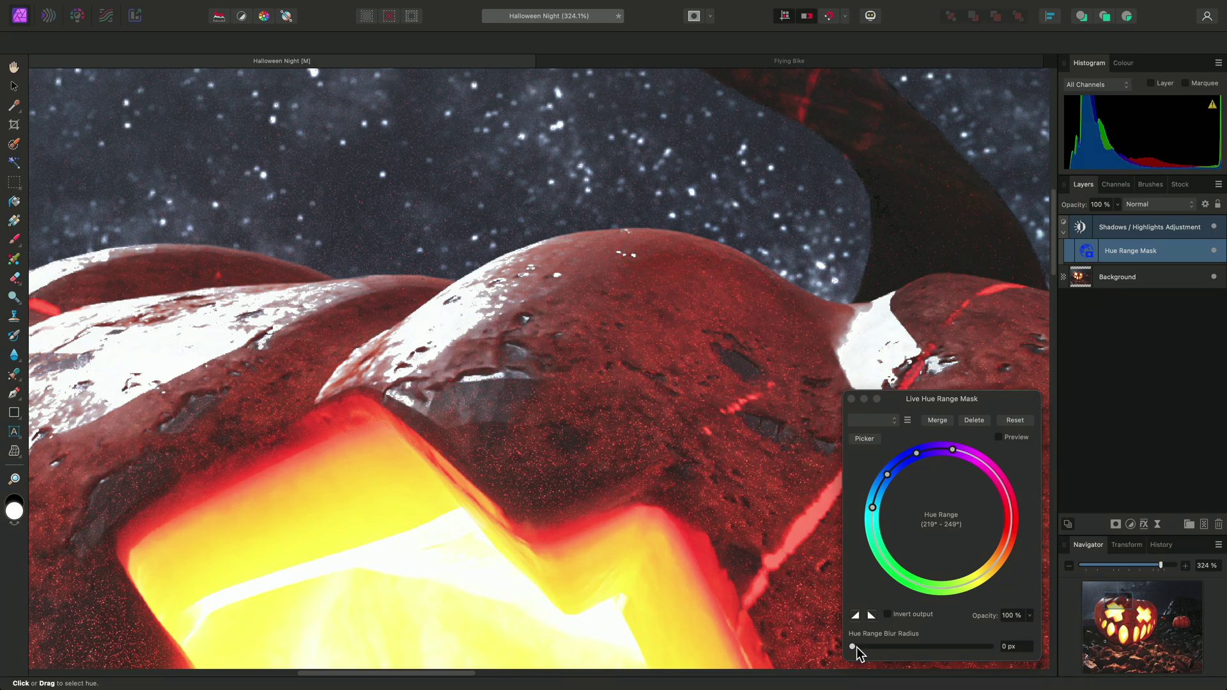
left_click_drag(857, 647, 1008, 651)
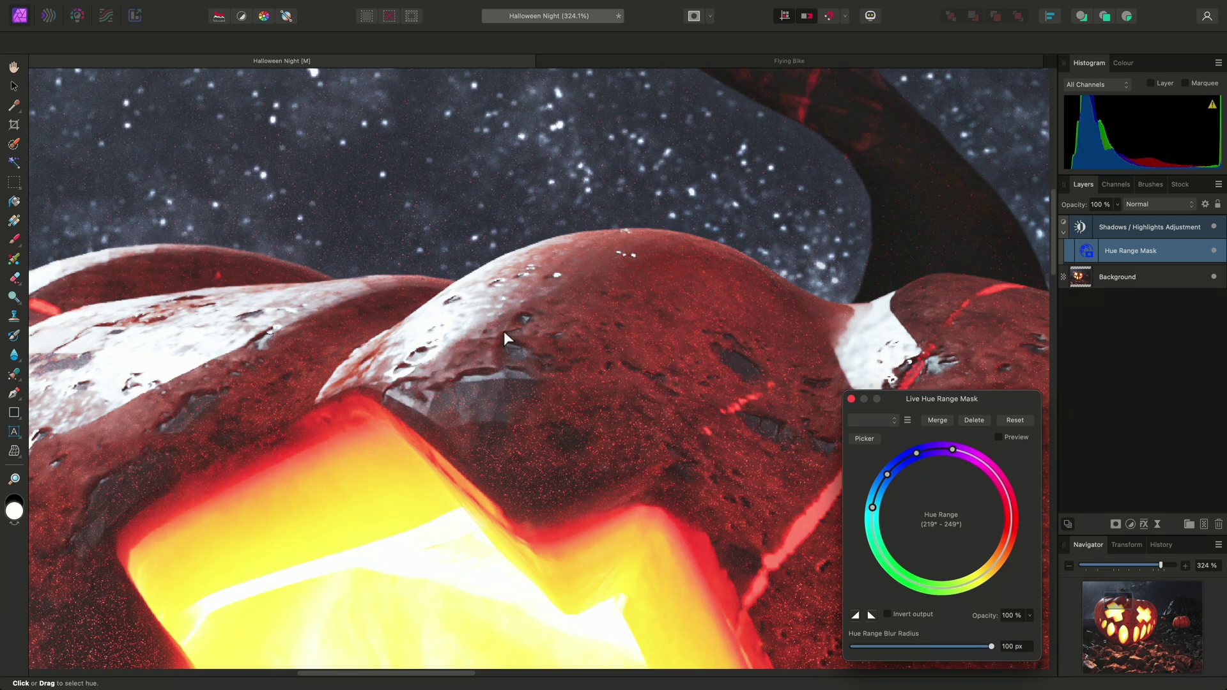
scroll(475, 355, "left", 5)
left_click_drag(474, 355, 606, 353)
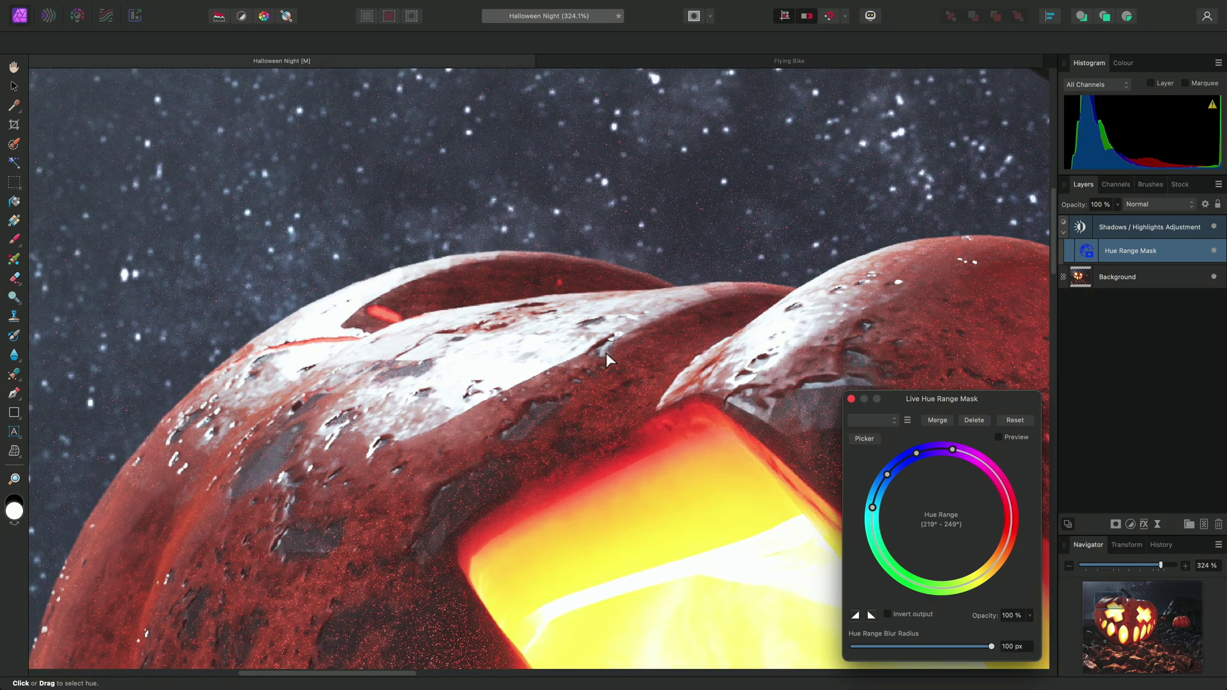
mouse_move(973, 647)
left_mouse_down()
mouse_move(852, 649)
mouse_move(995, 656)
left_mouse_up()
Close the hue range mask settings and switch to the Flying Bike document
left_click(851, 400)
left_click(789, 61)
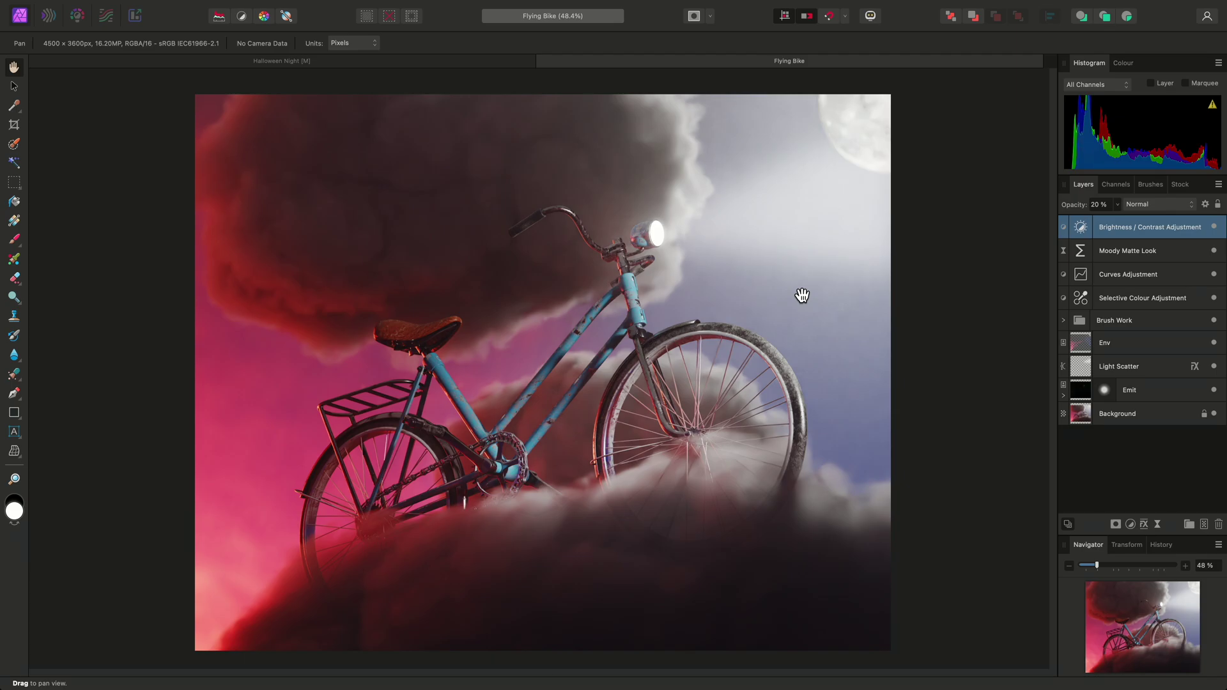
scroll(569, 355, "up", 5, "alt")
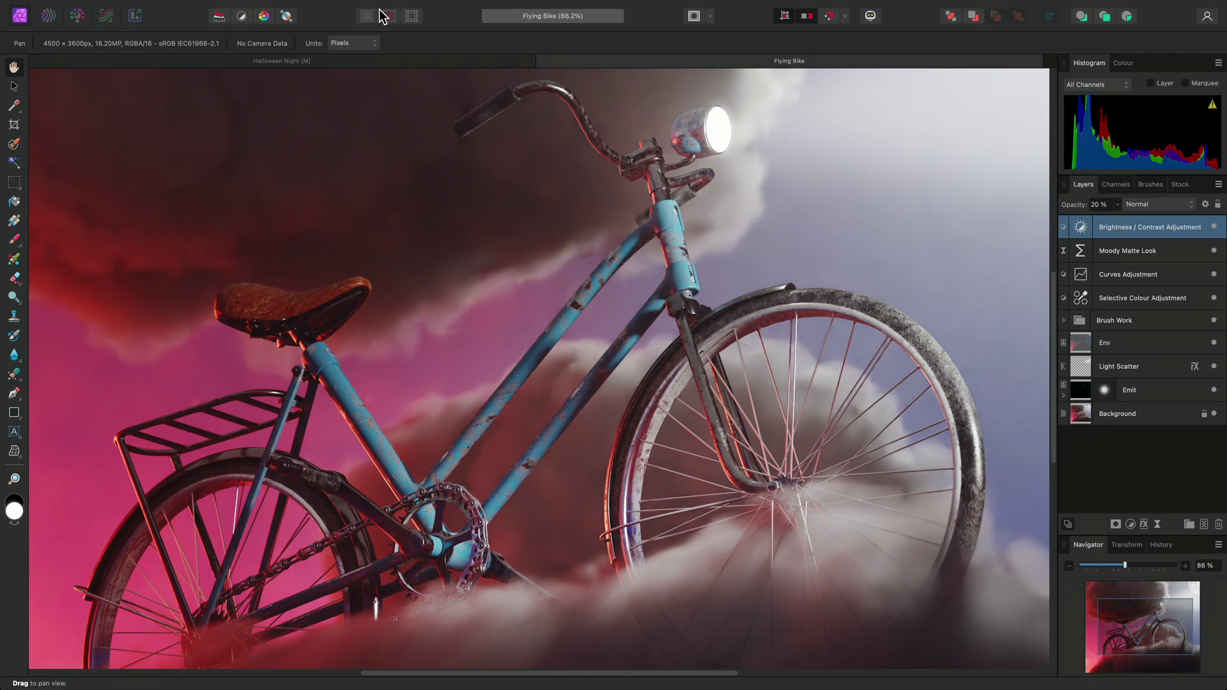
Add a Recolour adjustment at Hue 0° with Saturation lowered to 35%
left_click(259, 7)
mouse_move(337, 159)
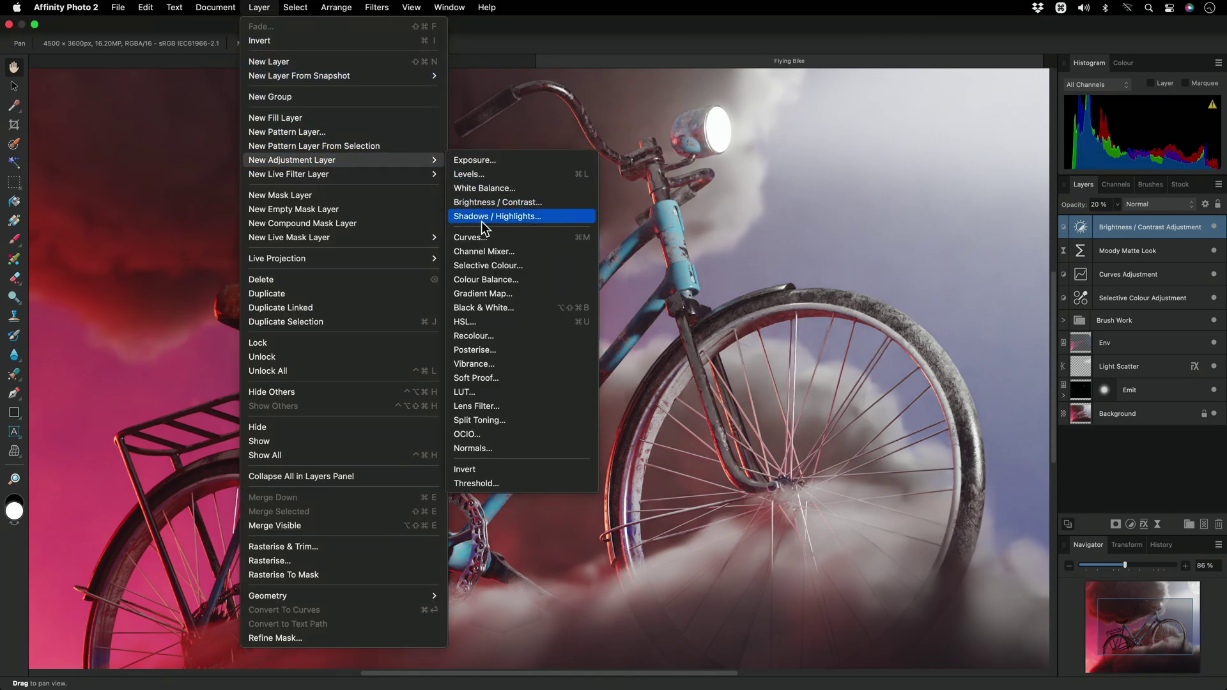
left_click(512, 341)
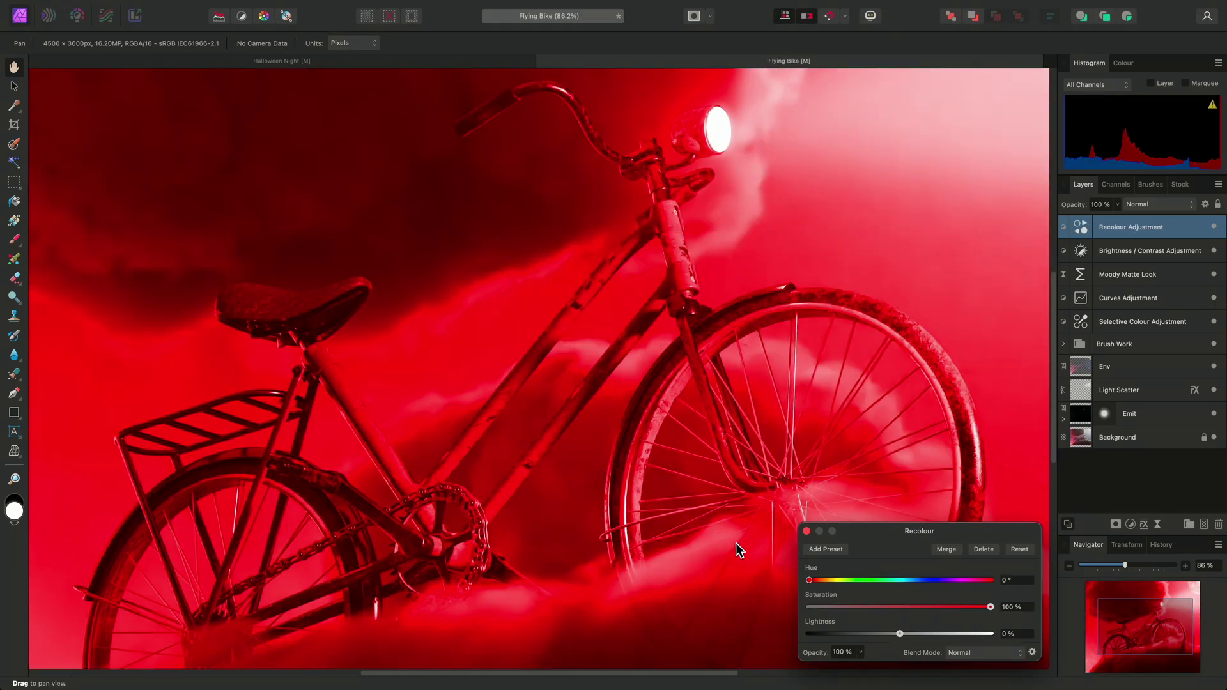
left_click(873, 608)
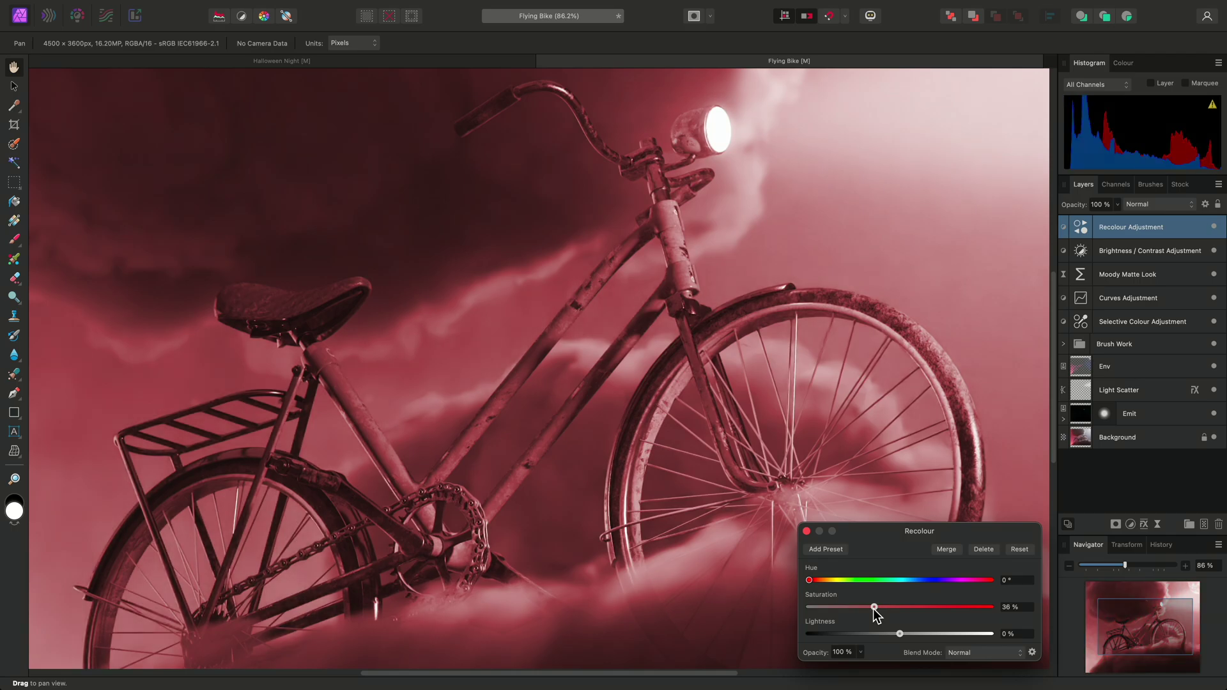
Mask the Recolour with a live Hue Range of 193°–229° so only the blue frame turns red
mouse_move(521, 5)
left_click(257, 7)
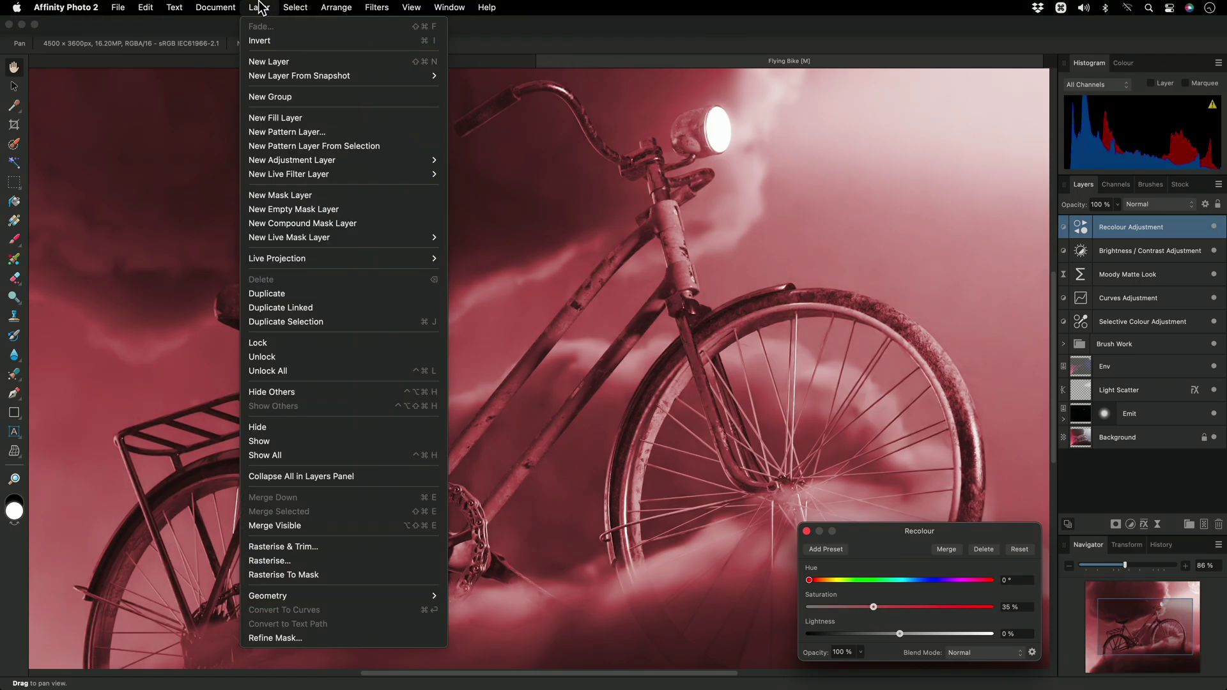
mouse_move(415, 237)
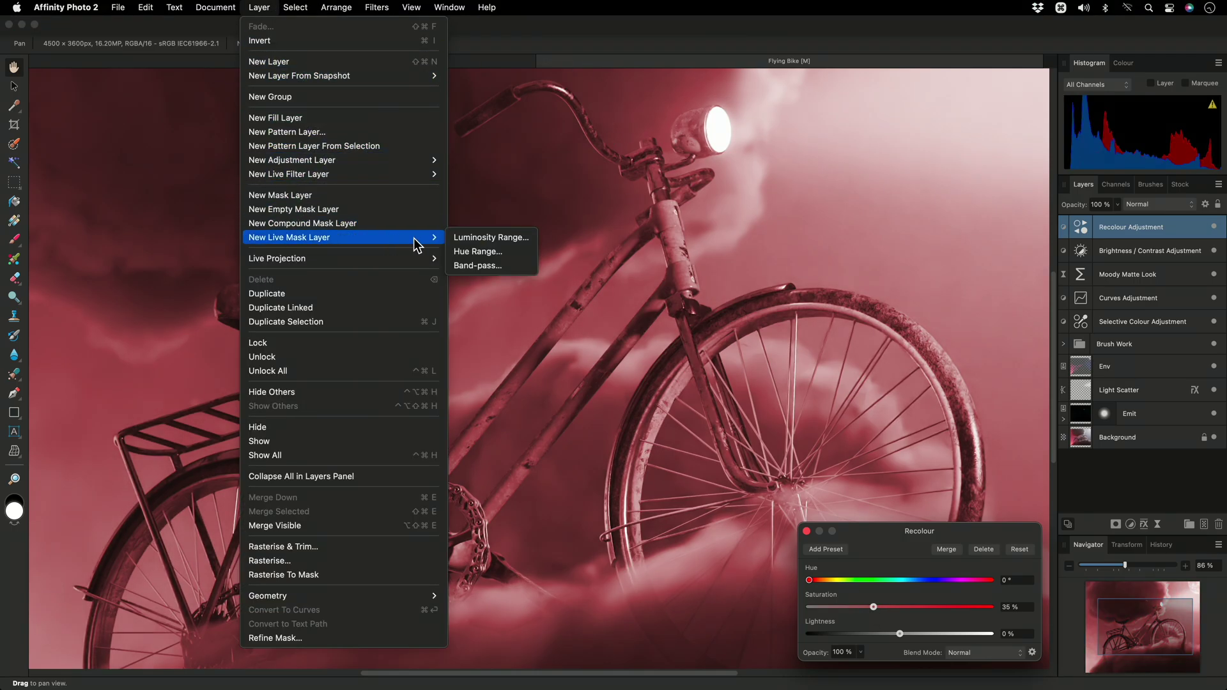
left_click(495, 252)
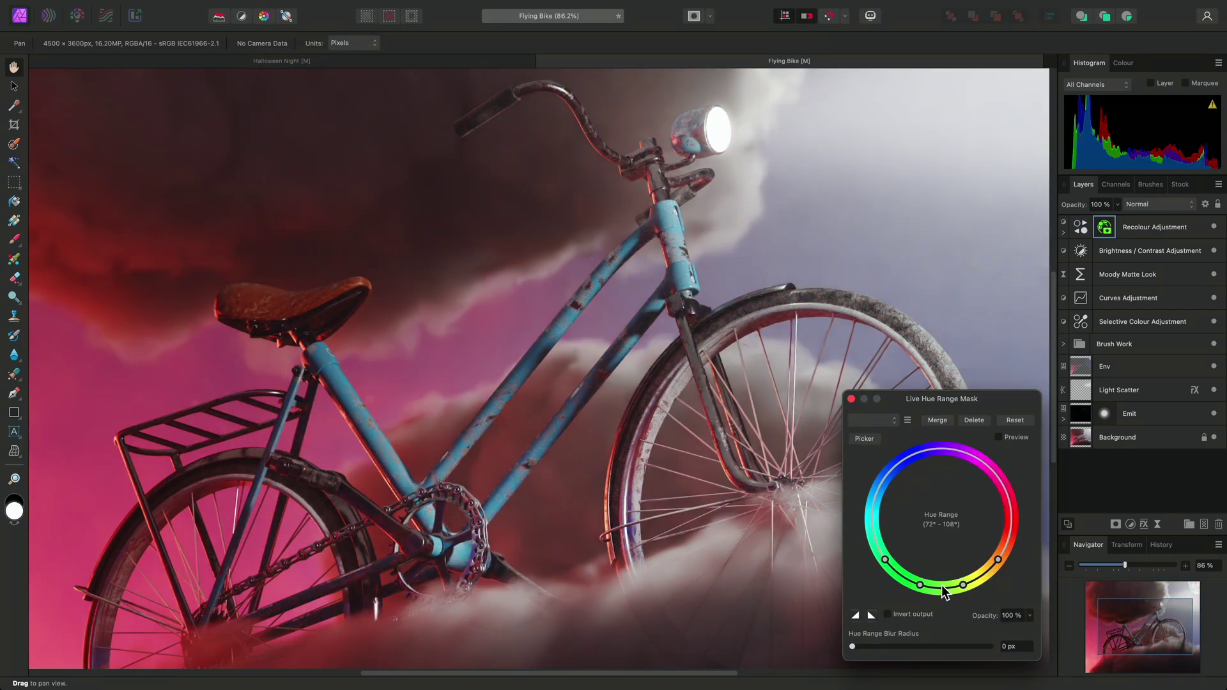
left_click_drag(941, 585, 881, 482)
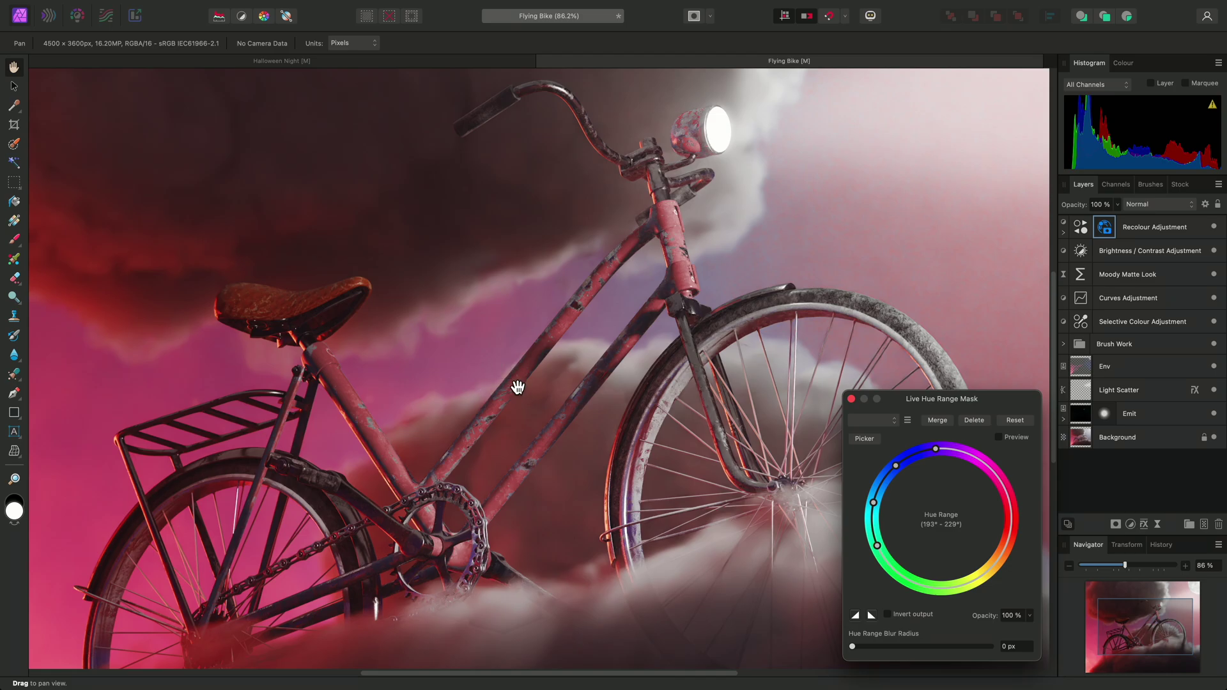
scroll(516, 403, "down", 5, "alt")
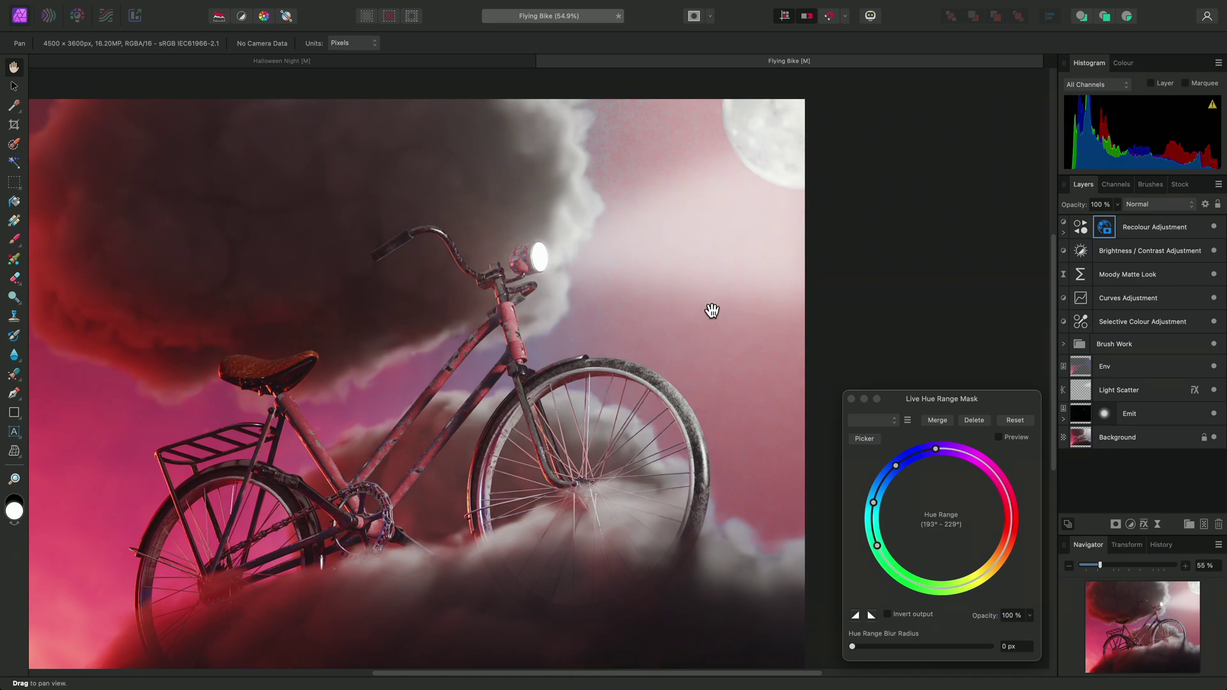
Select the Recolour layer's Hue Range Mask and load the 1536 px soft Masking brush
left_click(1064, 232)
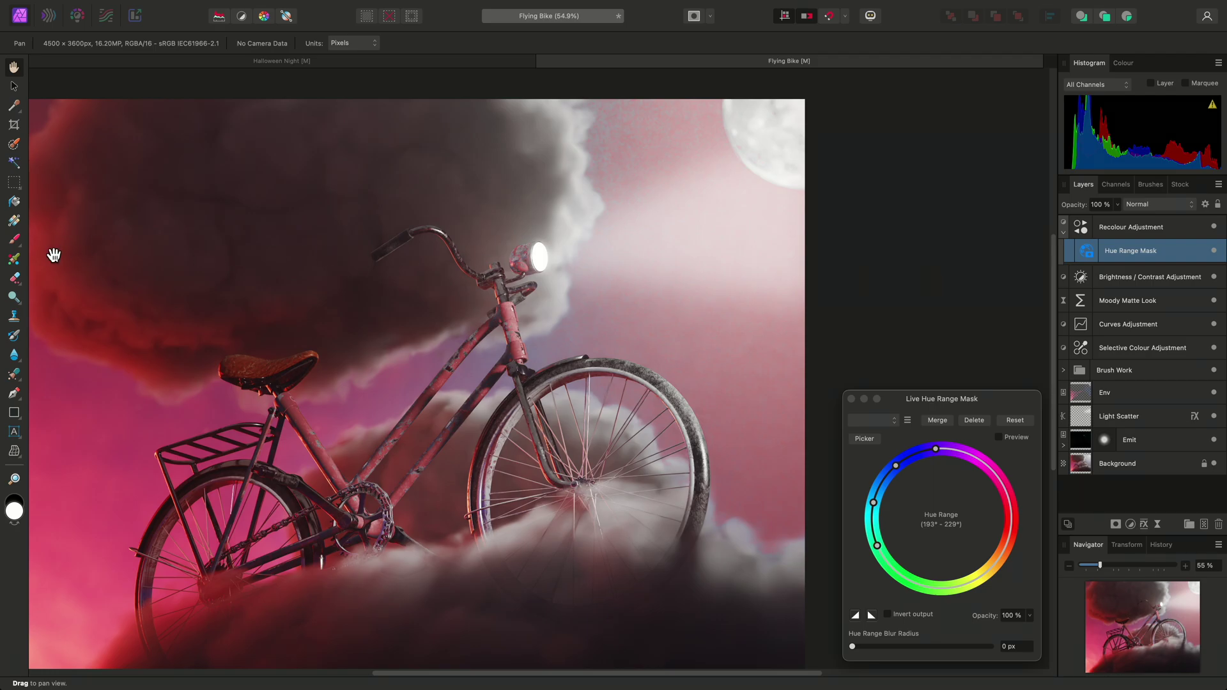
left_click(15, 241)
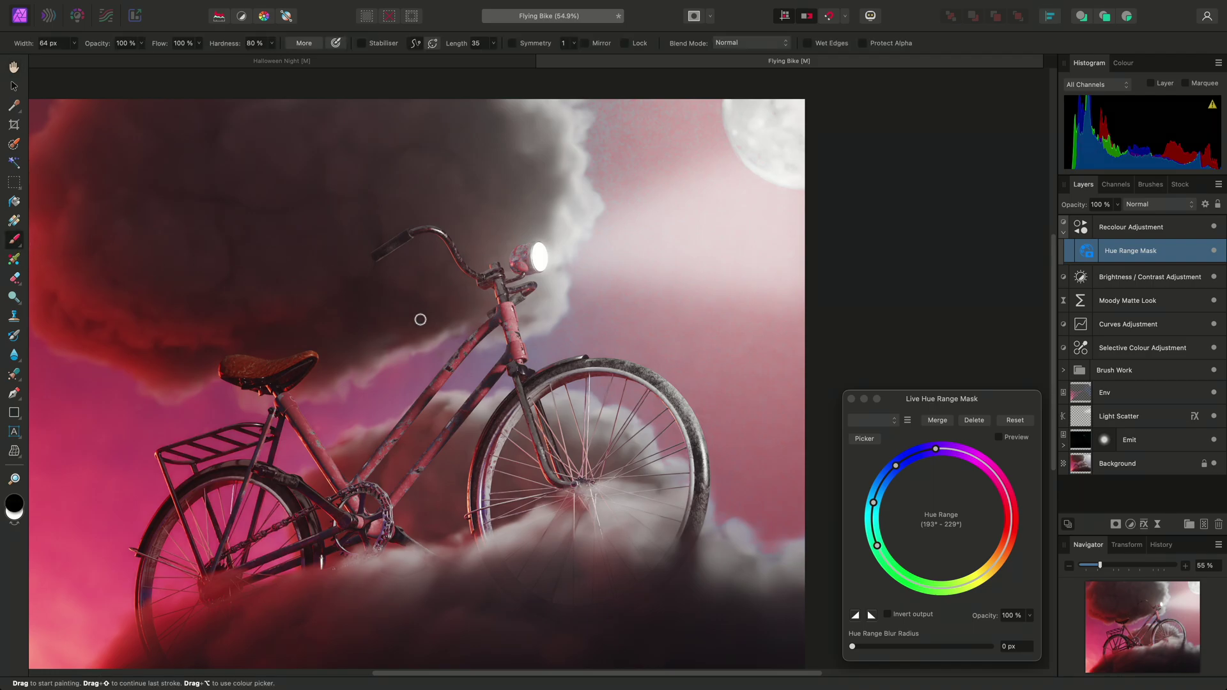
left_click(1151, 185)
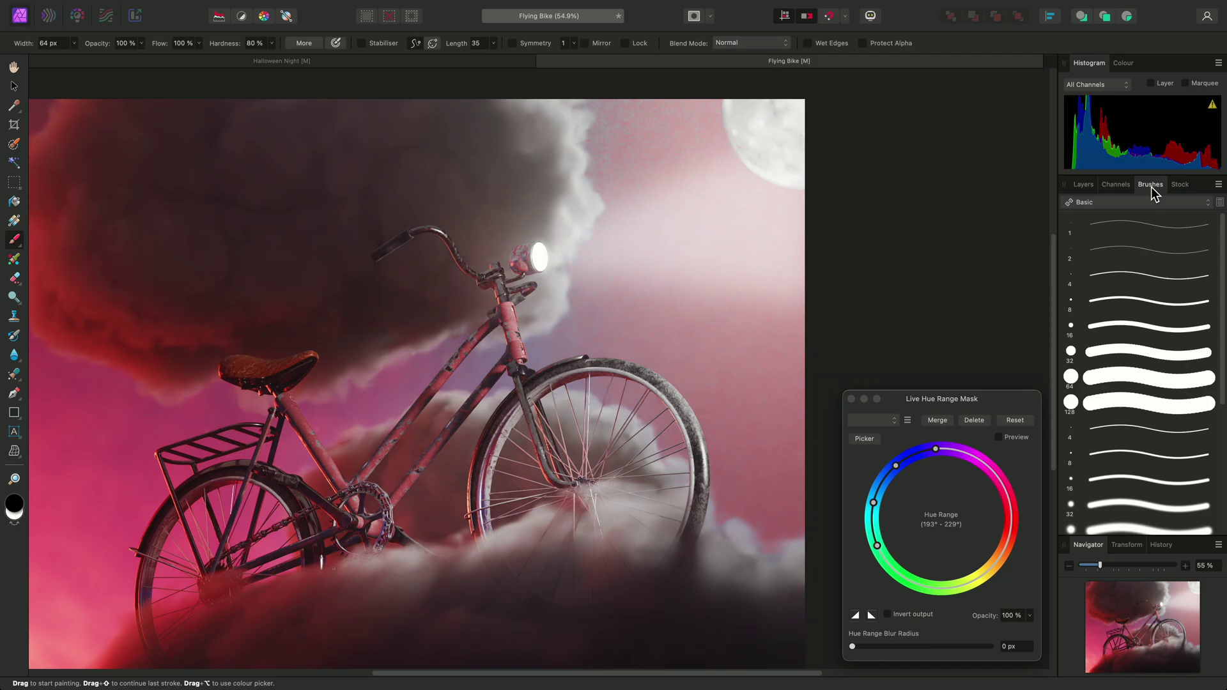
left_click(1152, 201)
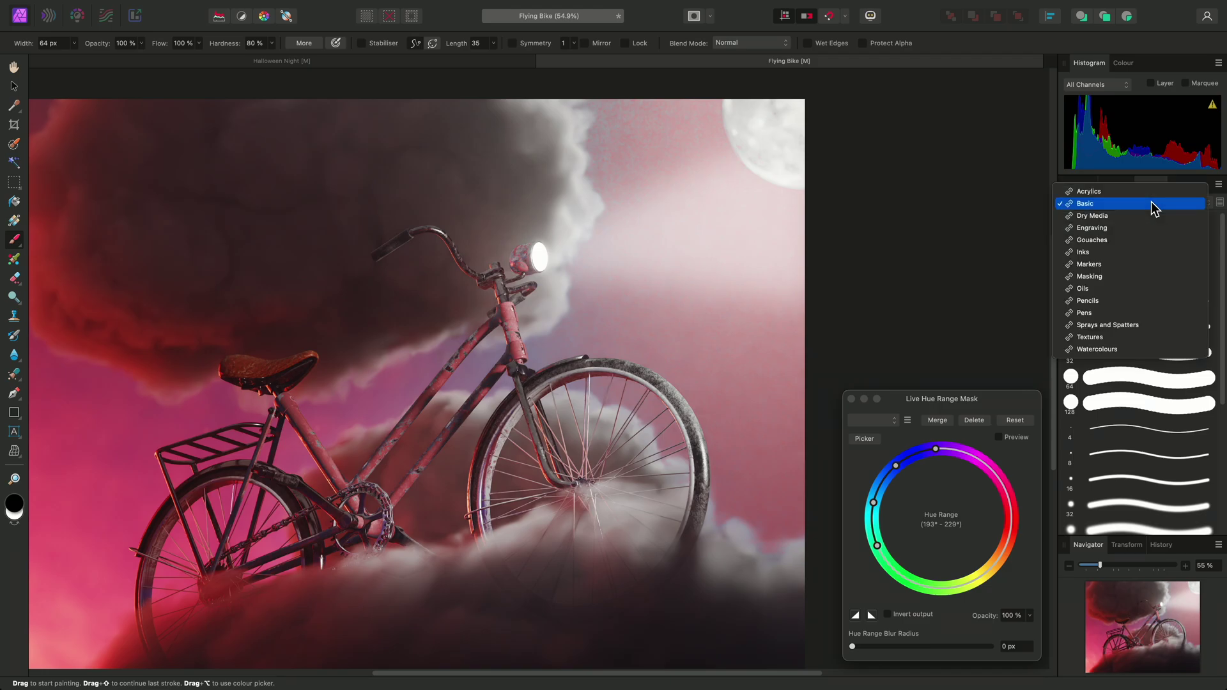
left_click(1150, 277)
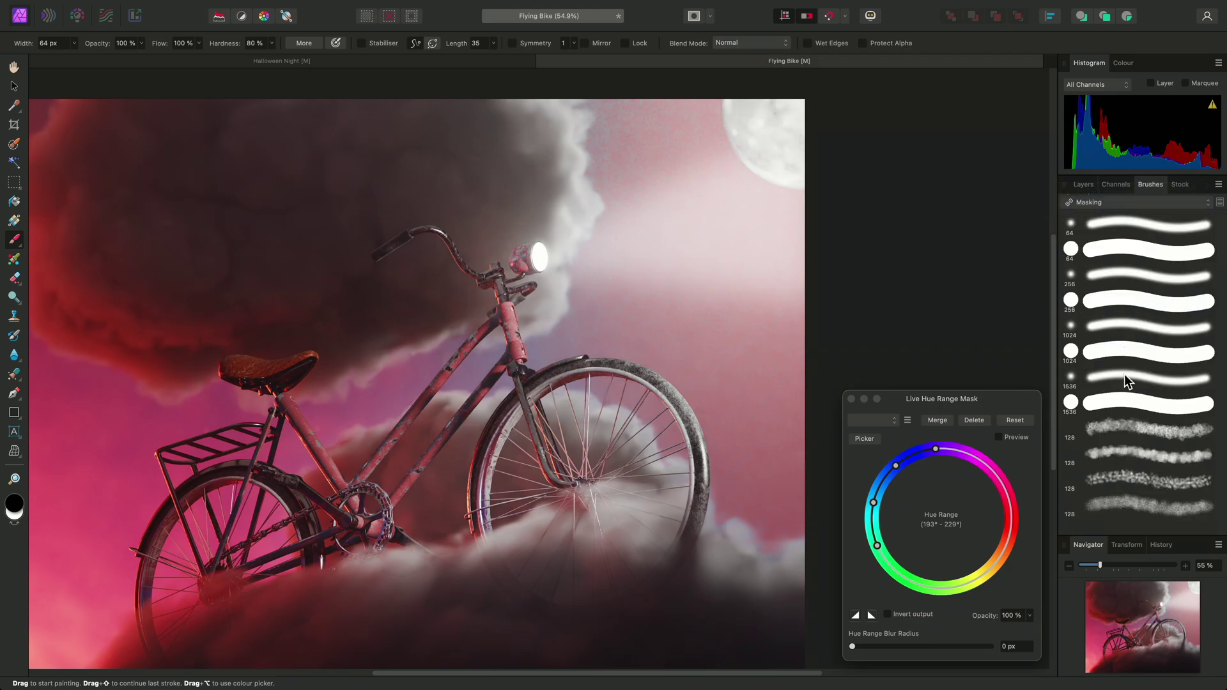
left_click(1125, 374)
Paint black over the sky from the headlamp to the rear wheel, then close the mask settings
left_click_drag(698, 321, 683, 333)
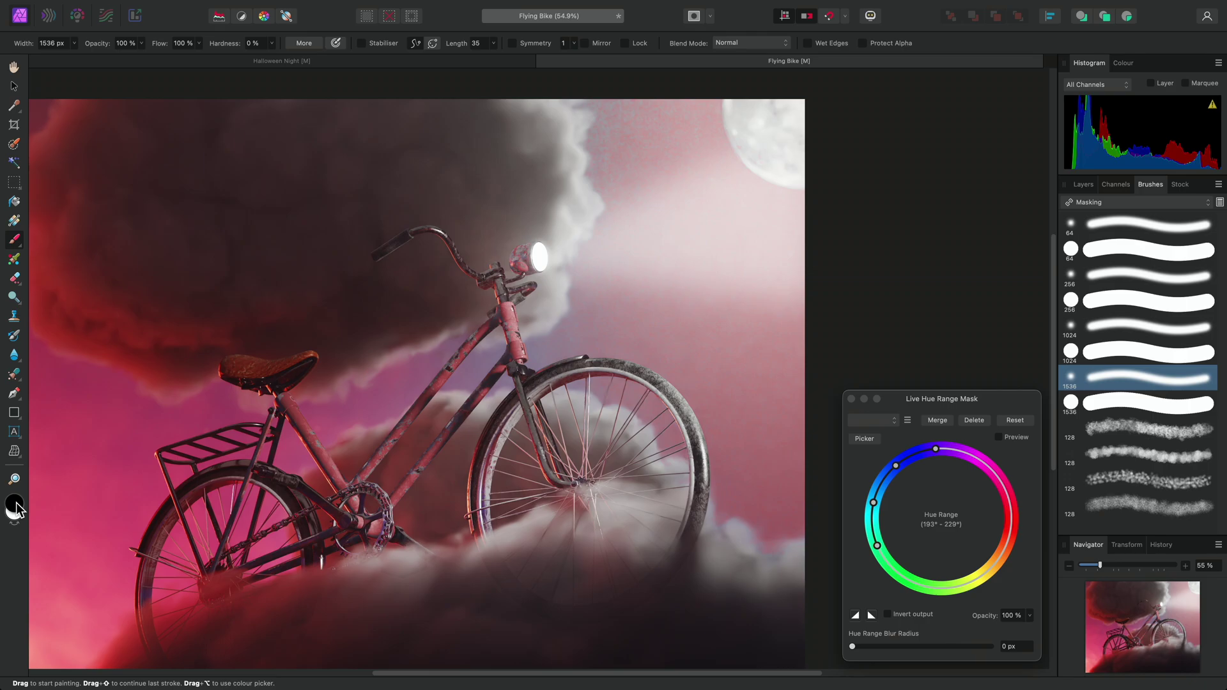
mouse_move(617, 143)
left_mouse_down()
mouse_move(757, 205)
mouse_move(635, 282)
mouse_move(661, 407)
mouse_move(775, 351)
mouse_move(786, 493)
mouse_move(718, 504)
mouse_move(628, 471)
mouse_move(635, 384)
mouse_move(665, 317)
mouse_move(786, 520)
mouse_move(825, 391)
left_mouse_up()
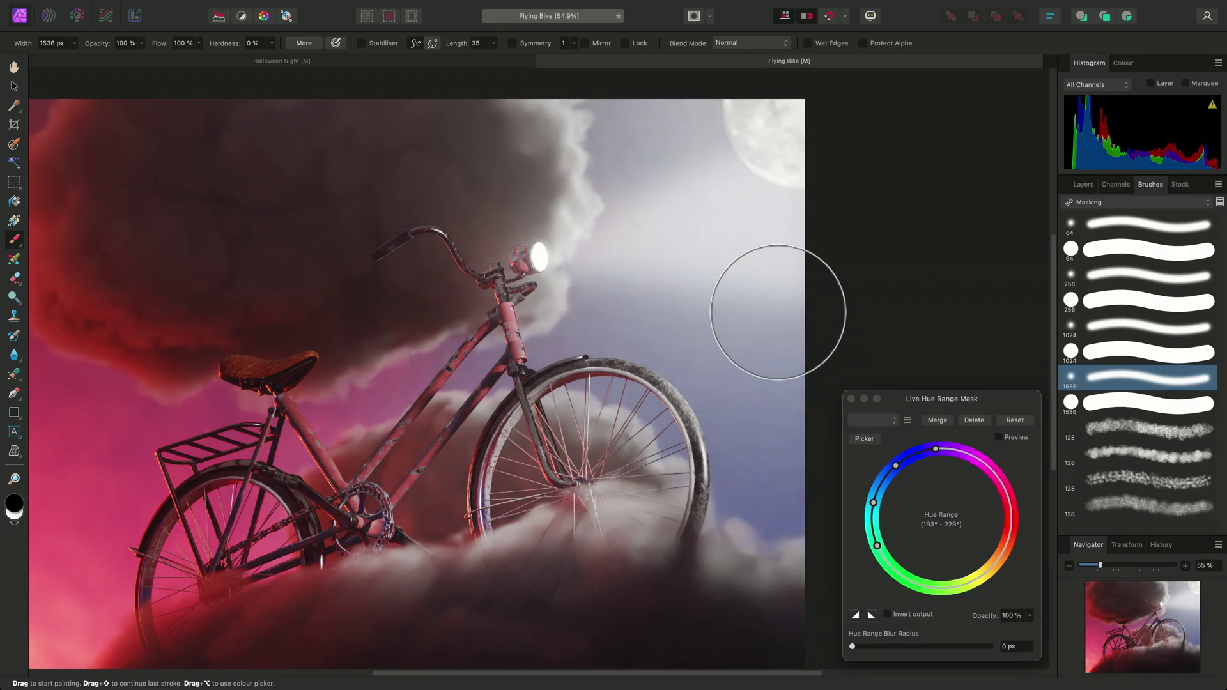
left_click(852, 399)
left_click(1080, 186)
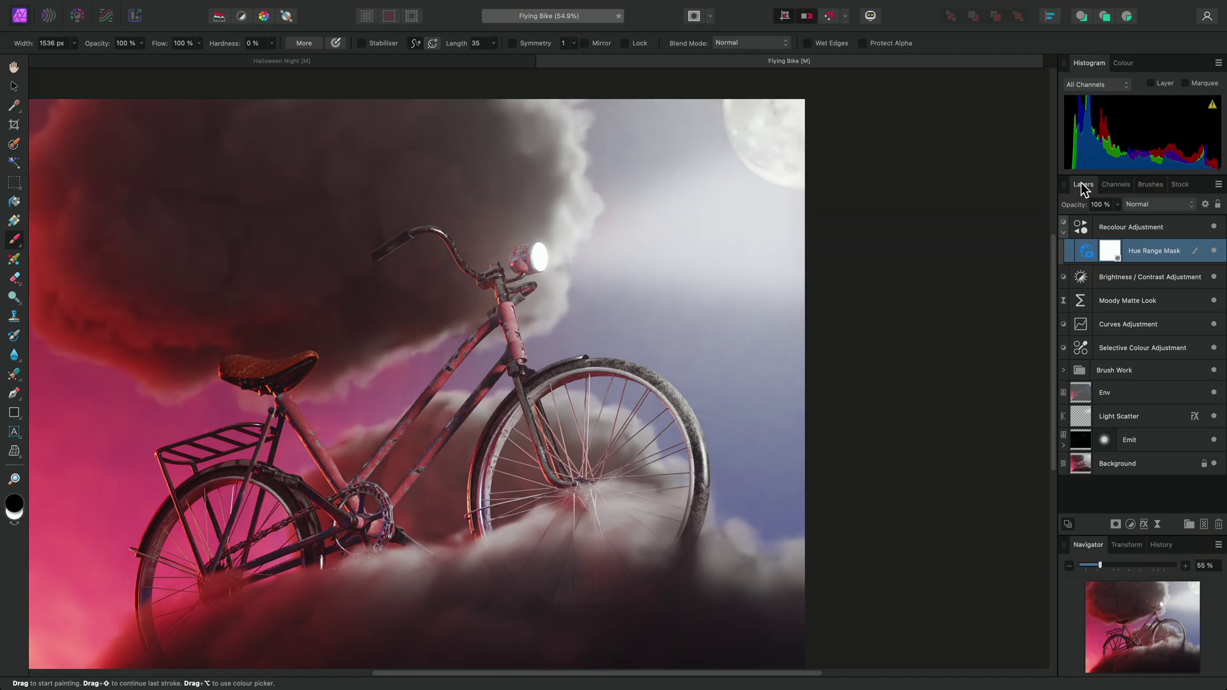
Set the Recolour adjustment to Hue 140.6° and Saturation 16%, then zoom to fit the image
double_click(1076, 230)
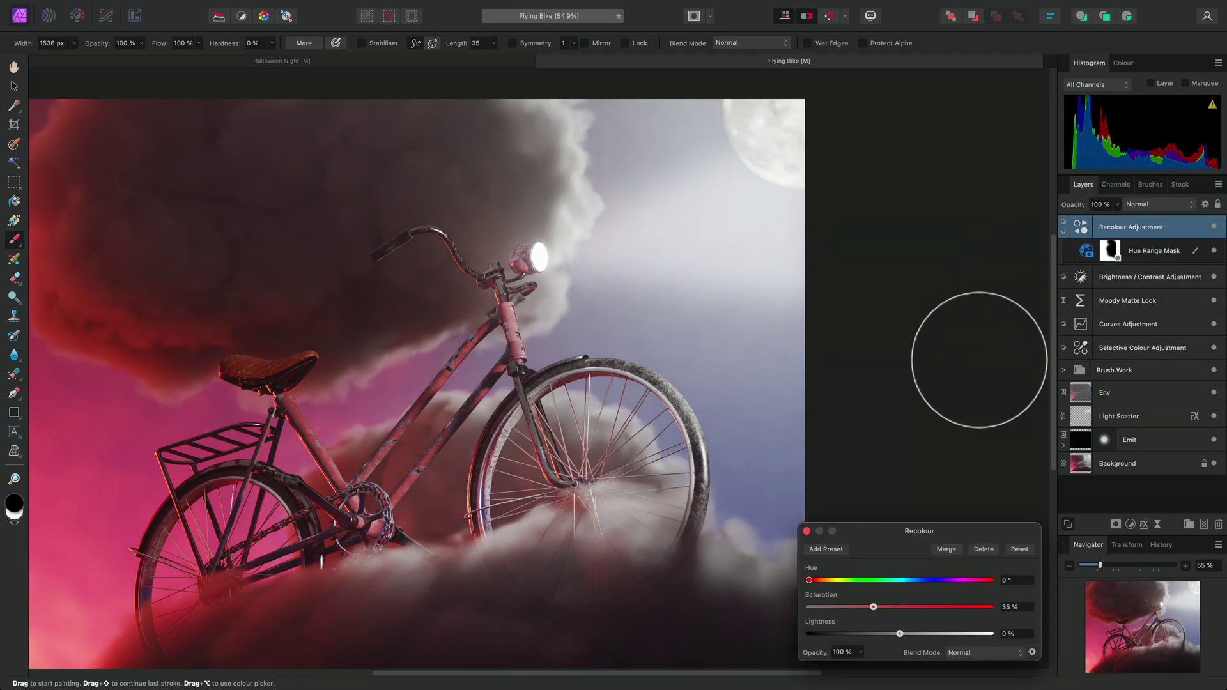
scroll(383, 457, "up", 5)
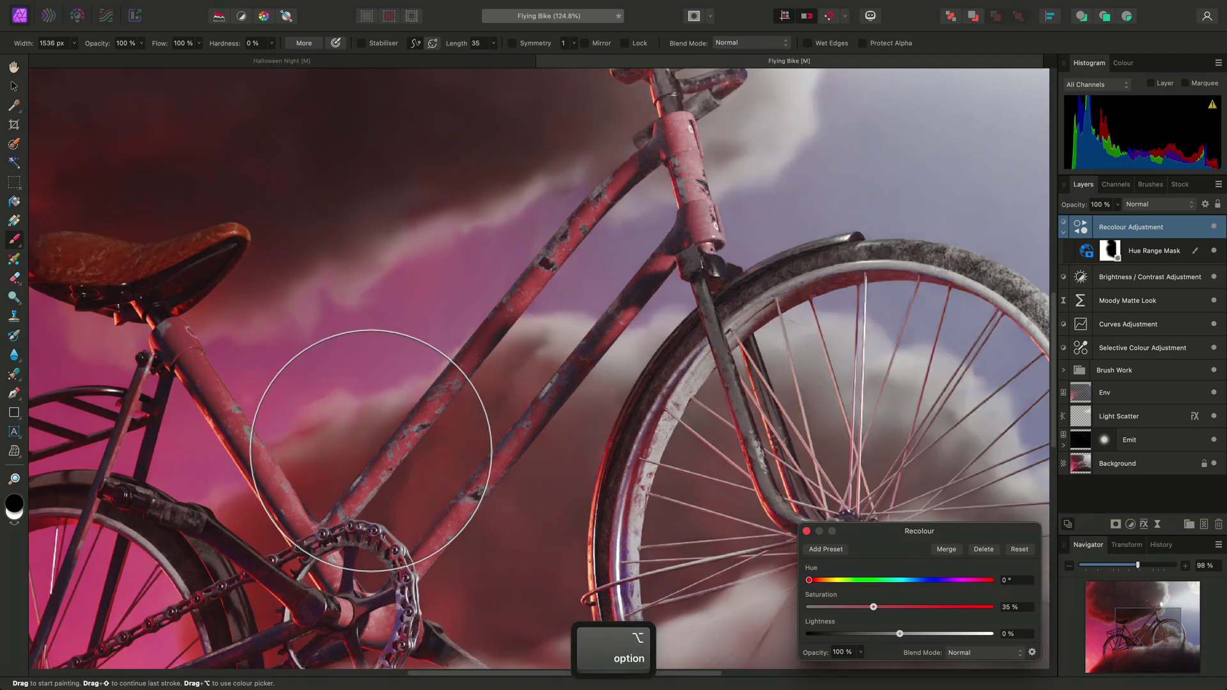
key("h")
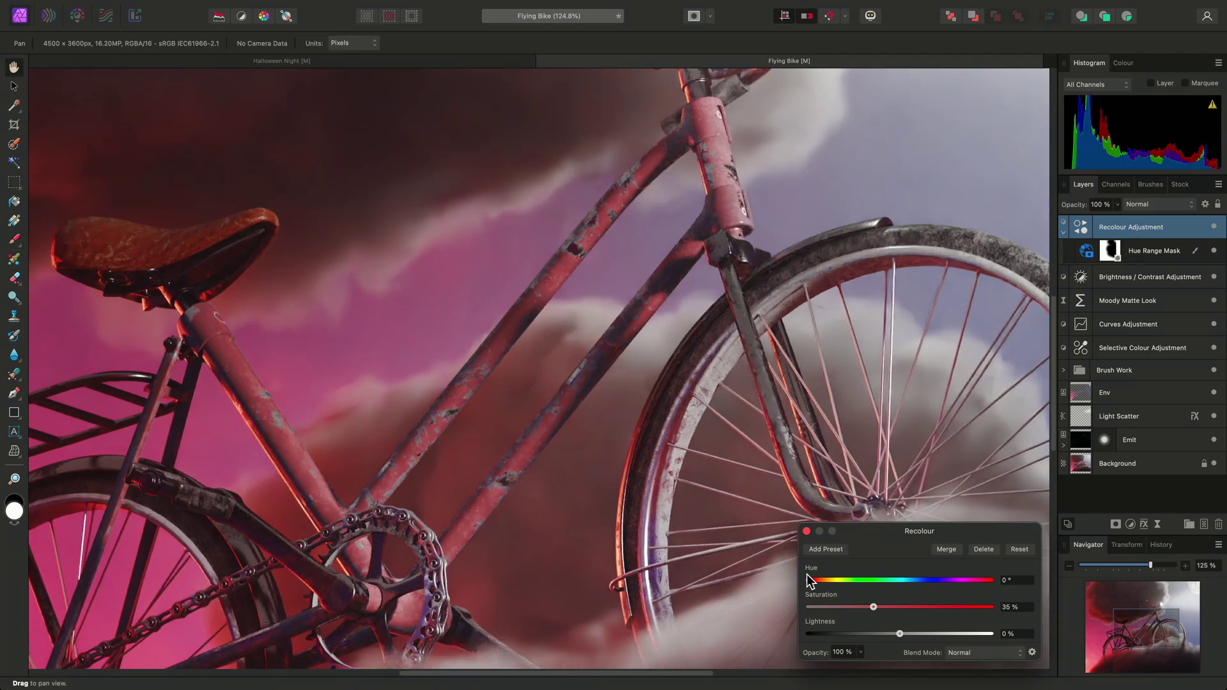
left_click_drag(809, 580, 838, 607)
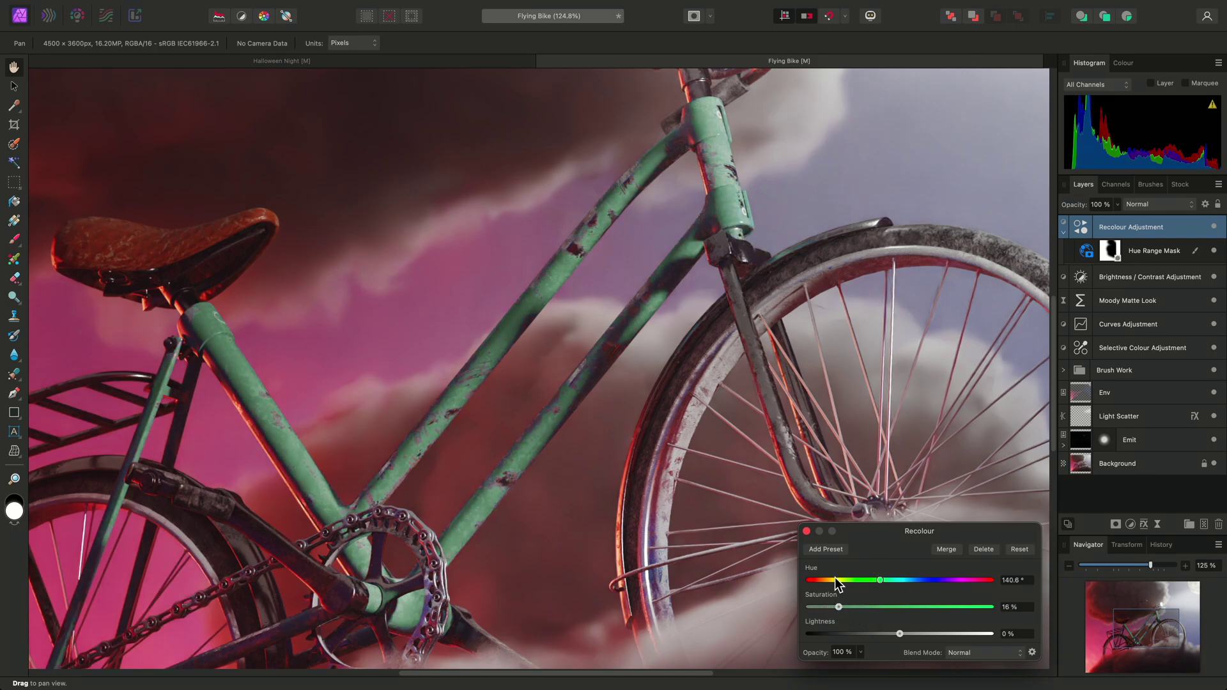
key("super+0")
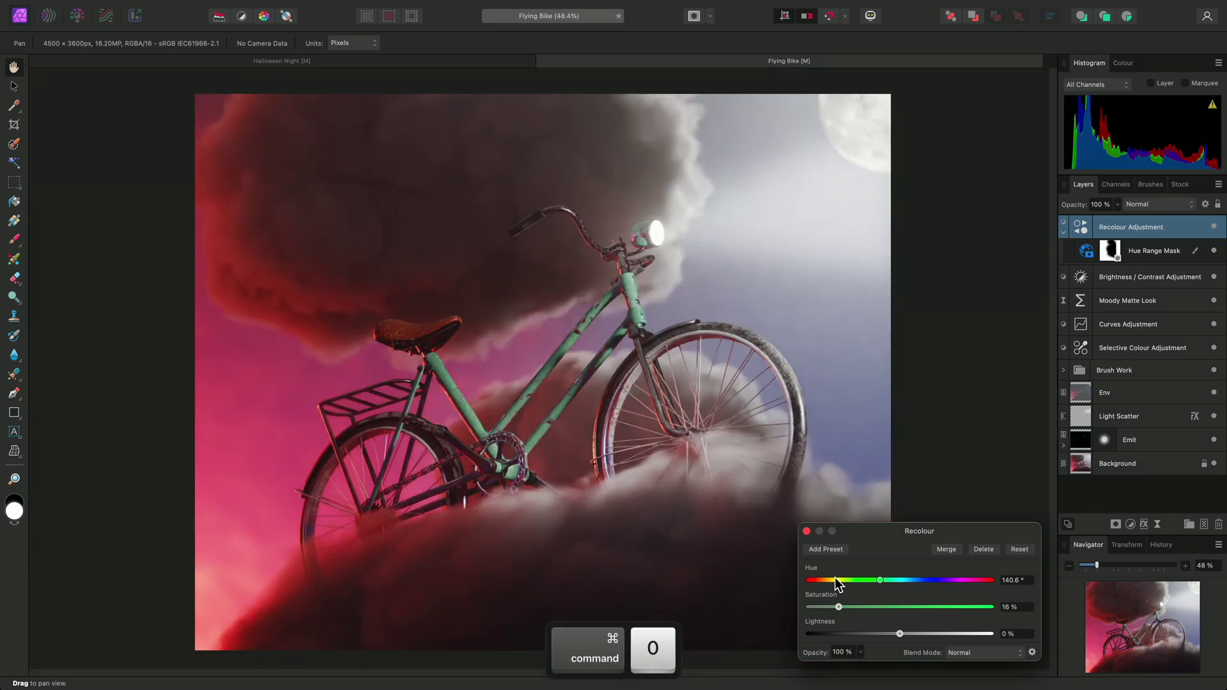